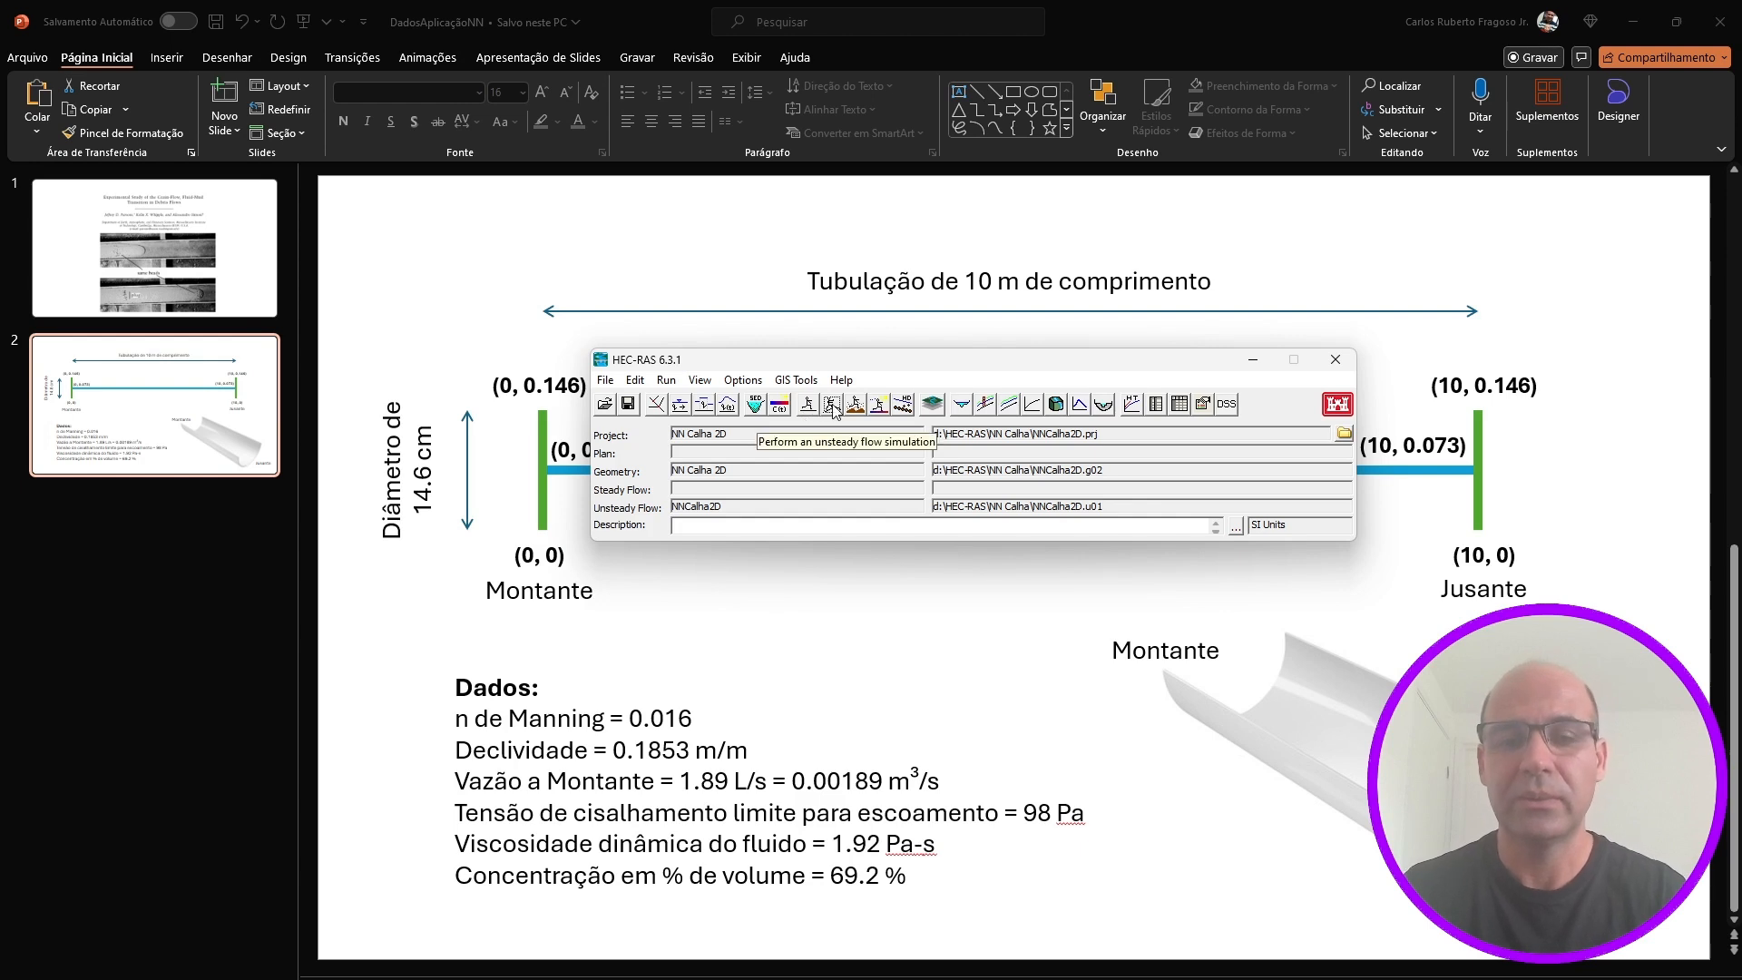
# Open the unsteady flow simulation setup and enable Geometry Preprocessor, Unsteady Flow Simulation and Post Processor as the programs to run
pyautogui.click(832, 405)
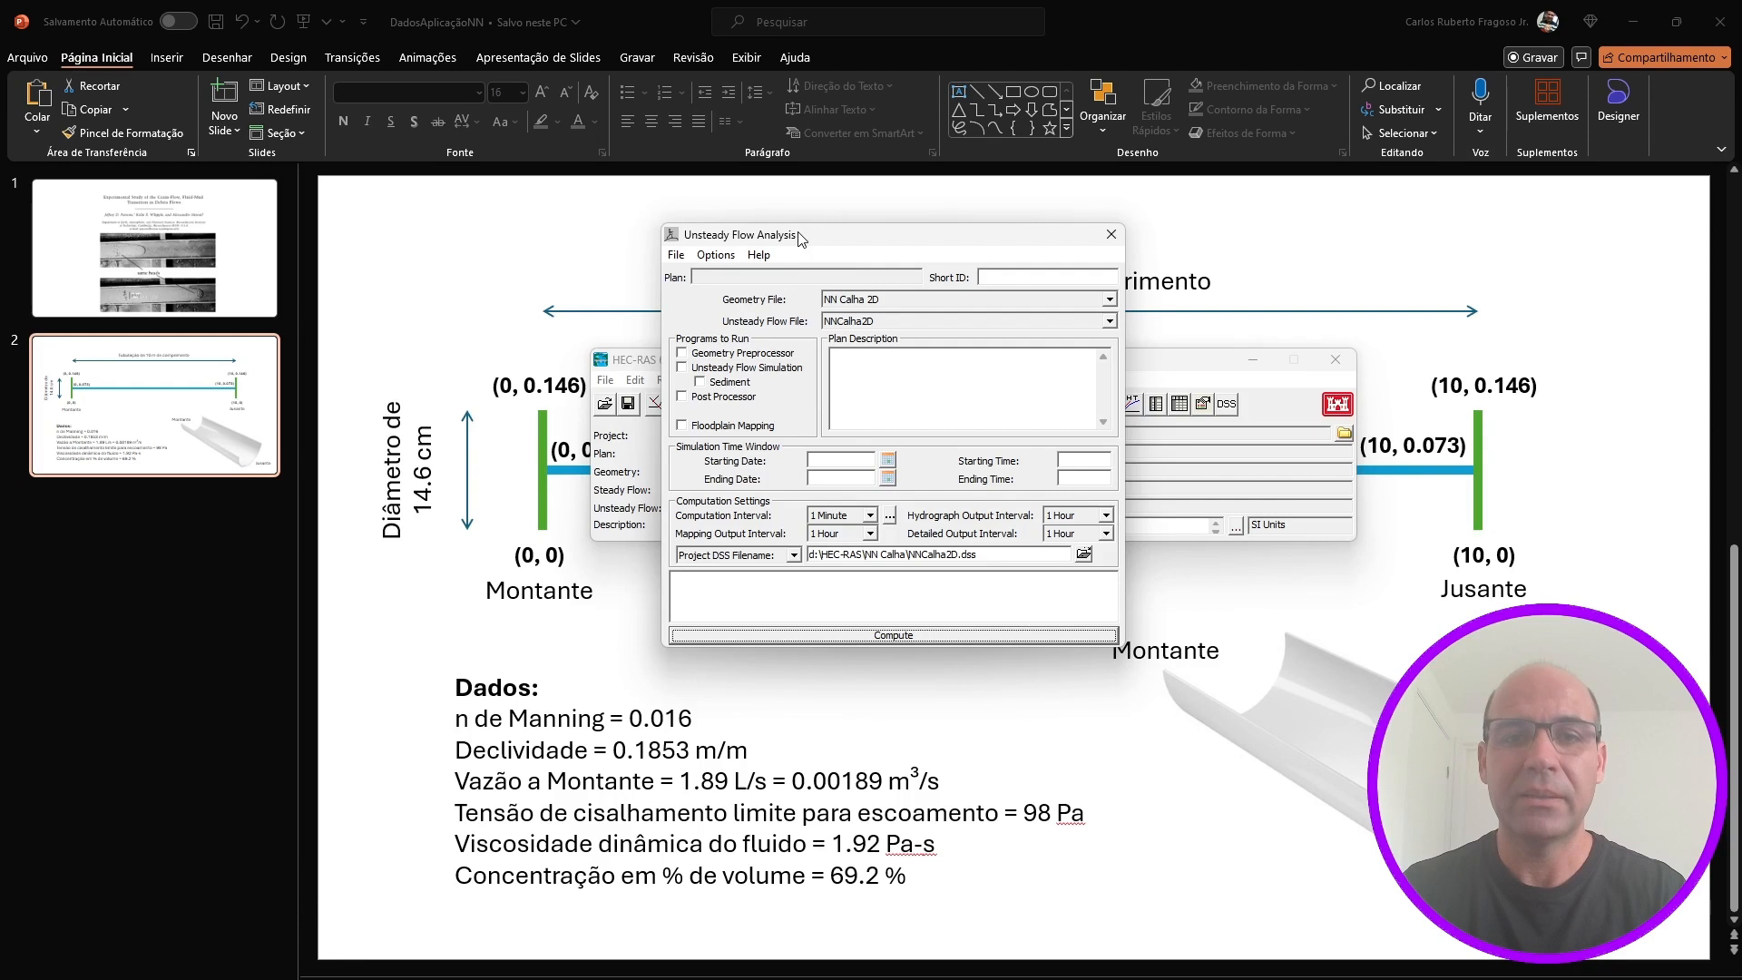
pyautogui.moveTo(800, 237); pyautogui.dragTo(820, 265)
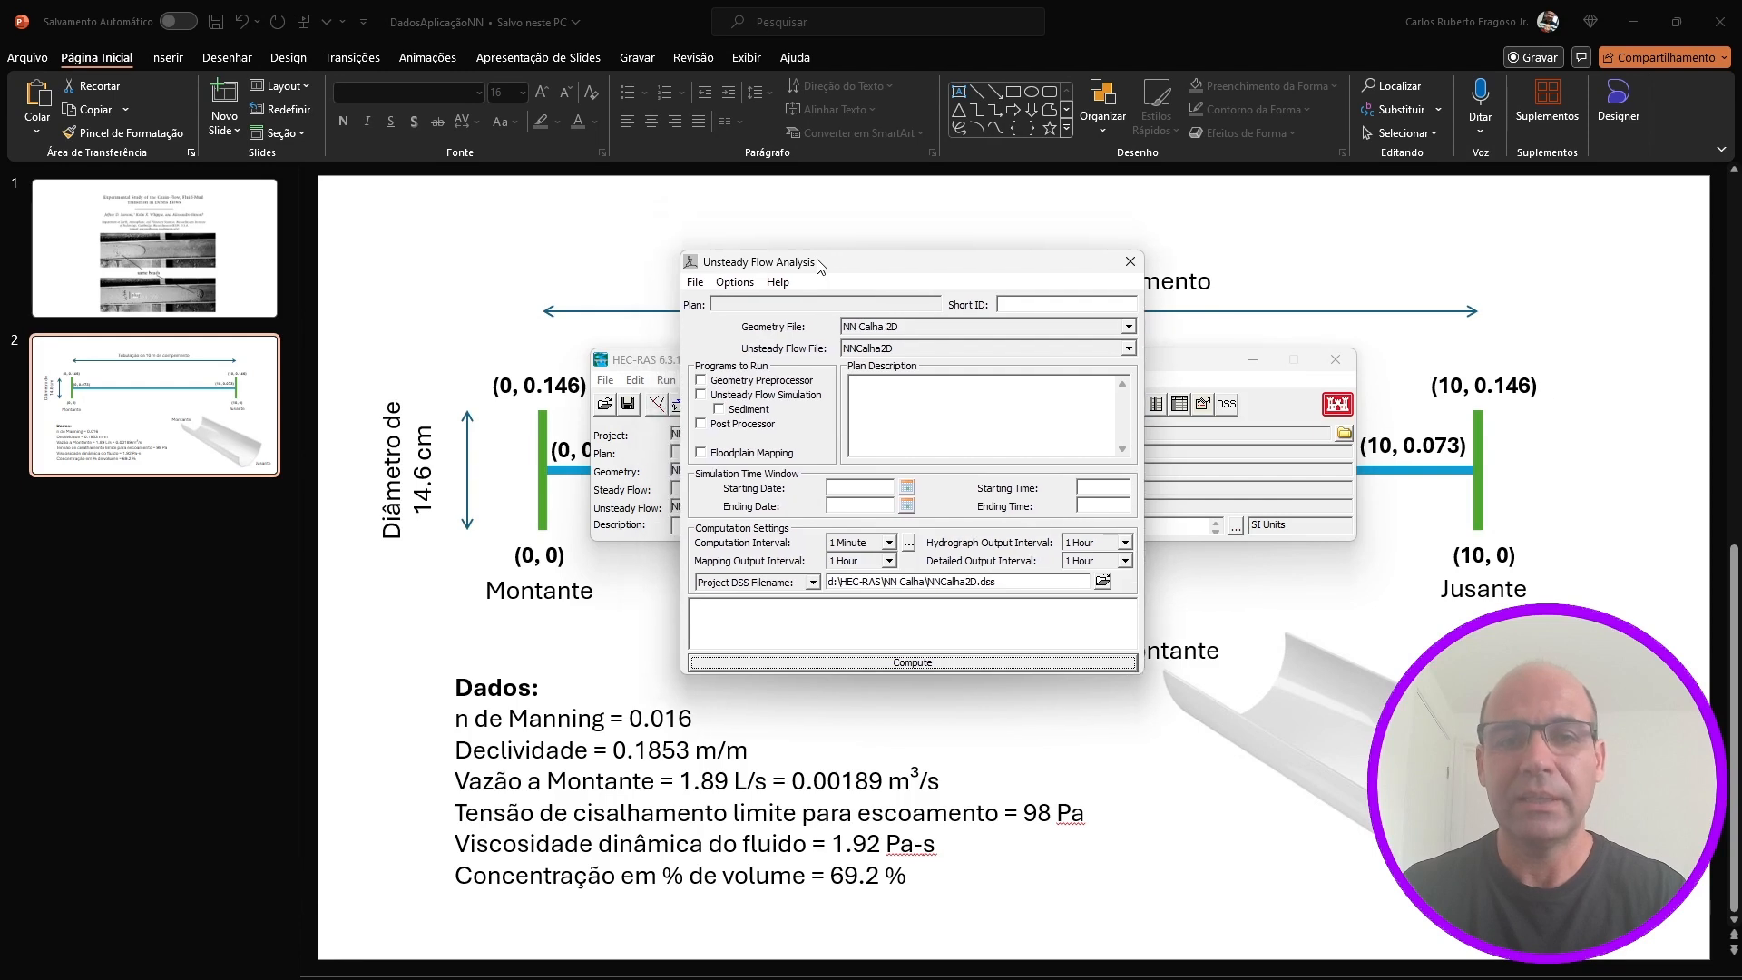
pyautogui.click(701, 382)
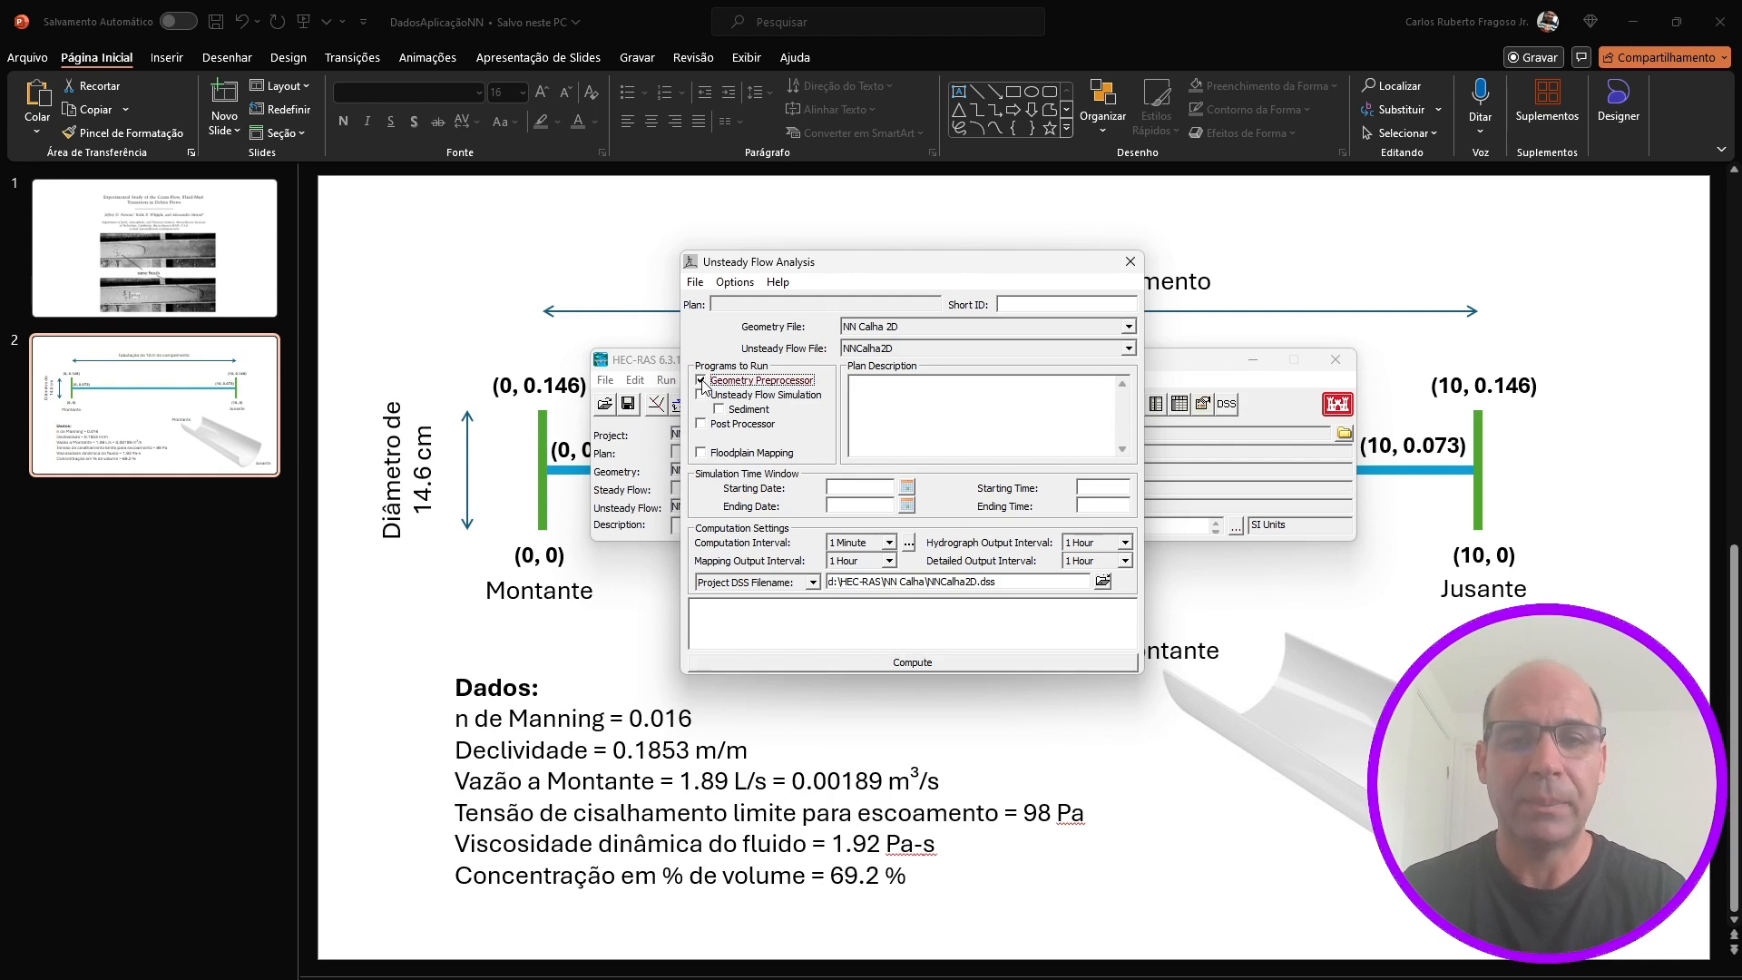
pyautogui.click(701, 395)
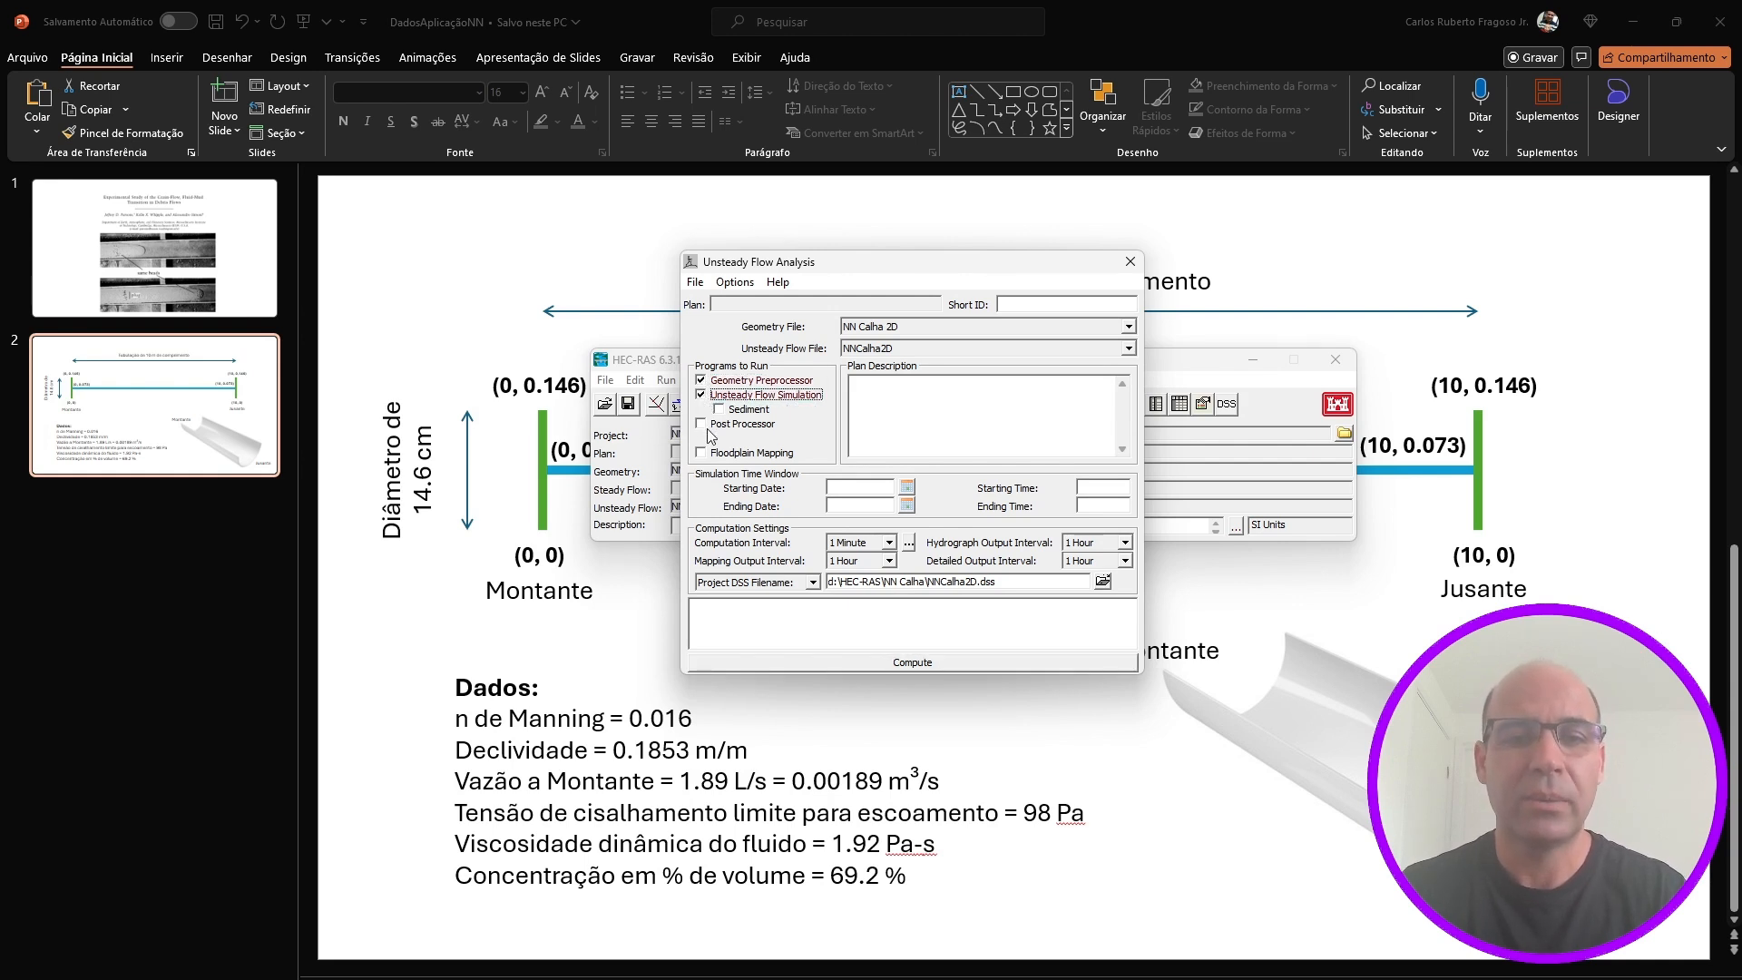
pyautogui.click(703, 425)
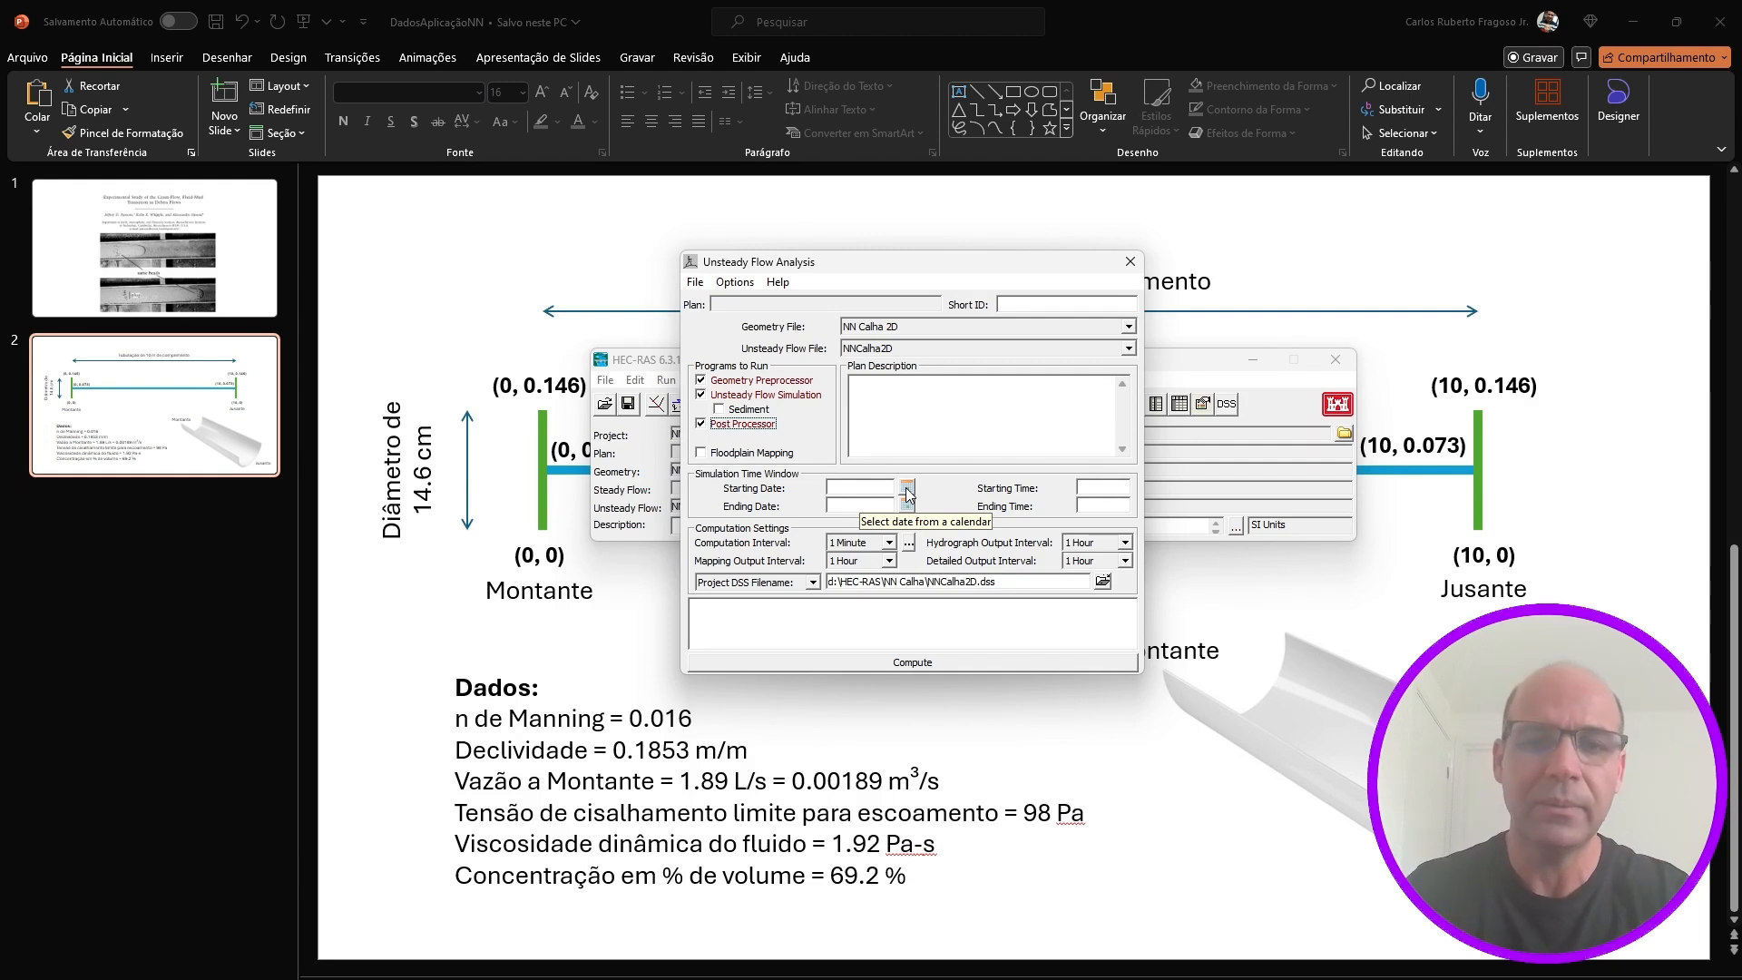
# Set the simulation's starting date to 01JAN2024 using the calendar date selector
pyautogui.click(908, 494)
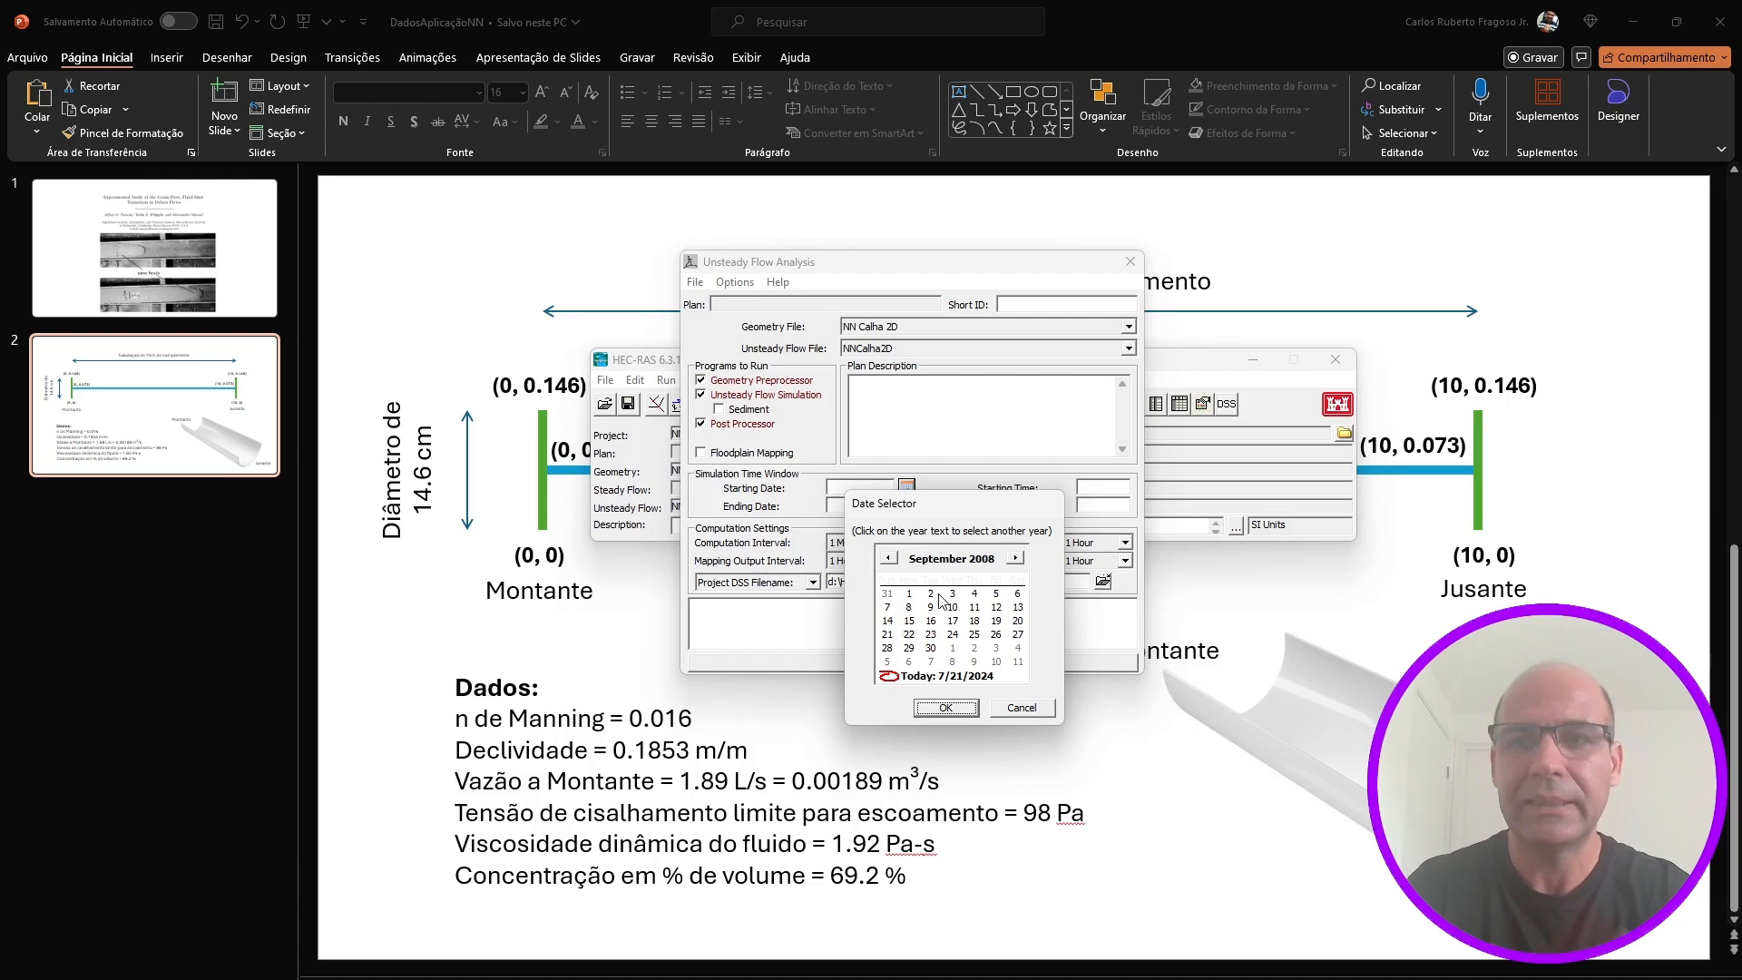
pyautogui.click(978, 558)
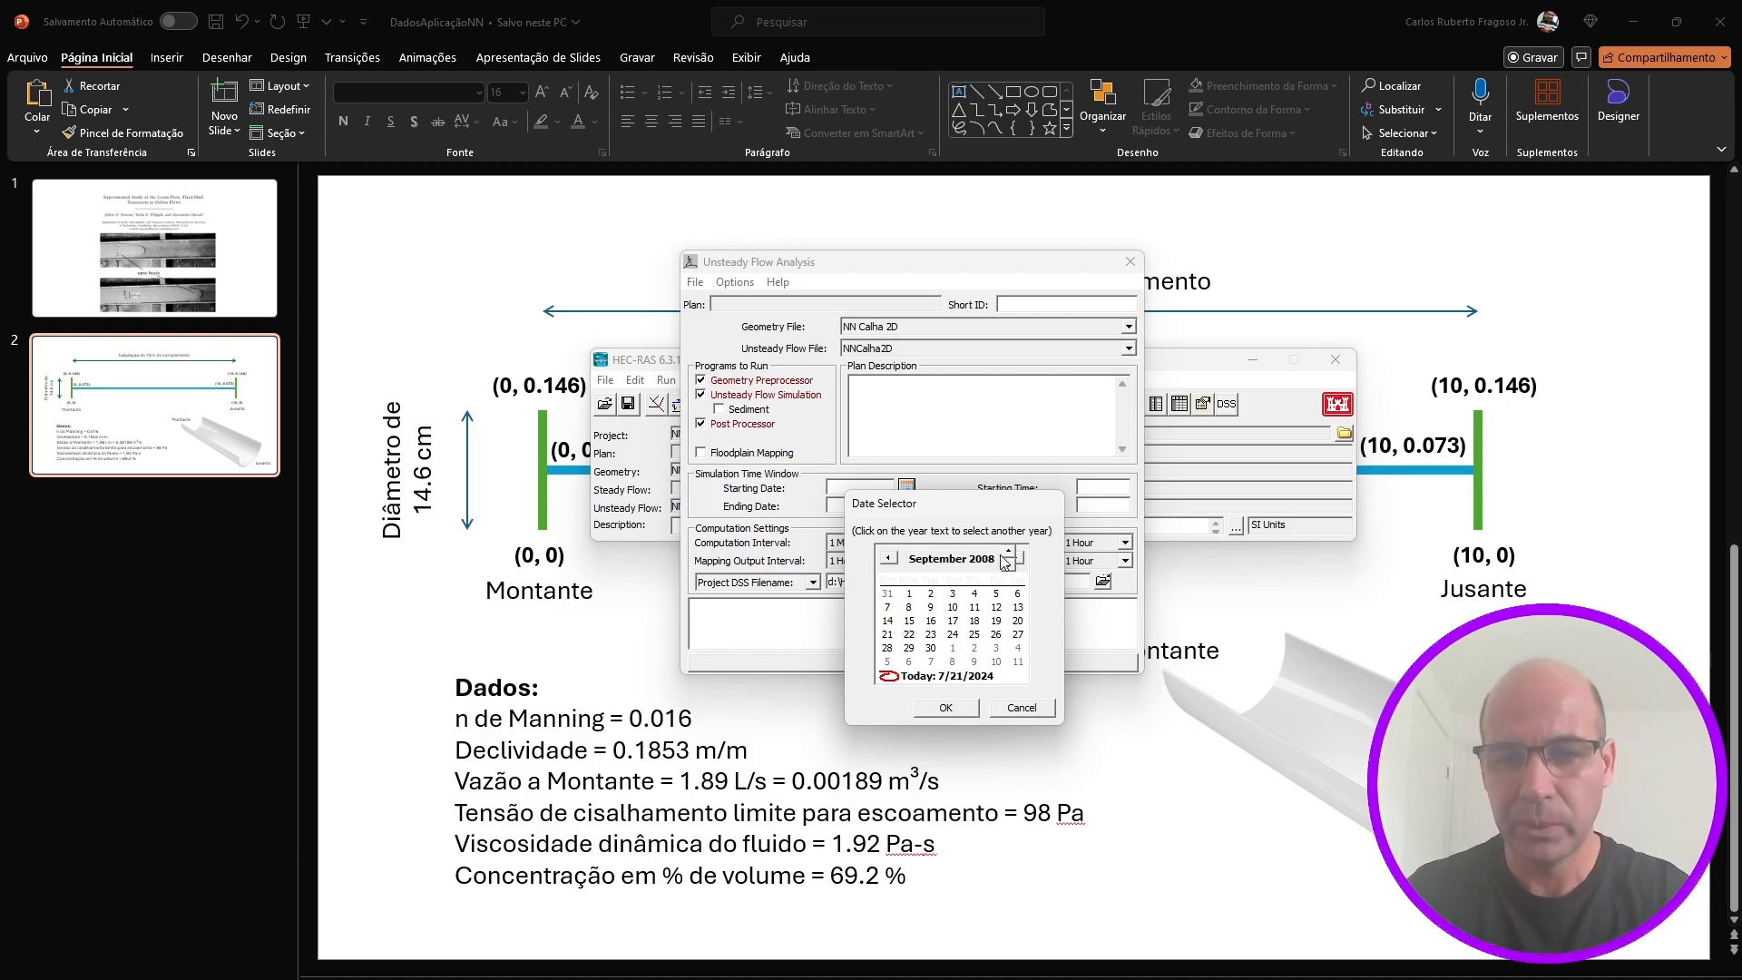
pyautogui.click(1009, 554)
pyautogui.click(1009, 554)
pyautogui.click(1009, 554)
pyautogui.click(1009, 555)
pyautogui.click(1009, 554)
pyautogui.click(1009, 555)
pyautogui.click(1009, 554)
pyautogui.click(1009, 554)
pyautogui.click(1008, 554)
pyautogui.click(1009, 555)
pyautogui.click(1009, 555)
pyautogui.click(1009, 555)
pyautogui.click(1009, 554)
pyautogui.click(1009, 554)
pyautogui.click(1008, 554)
pyautogui.click(1008, 555)
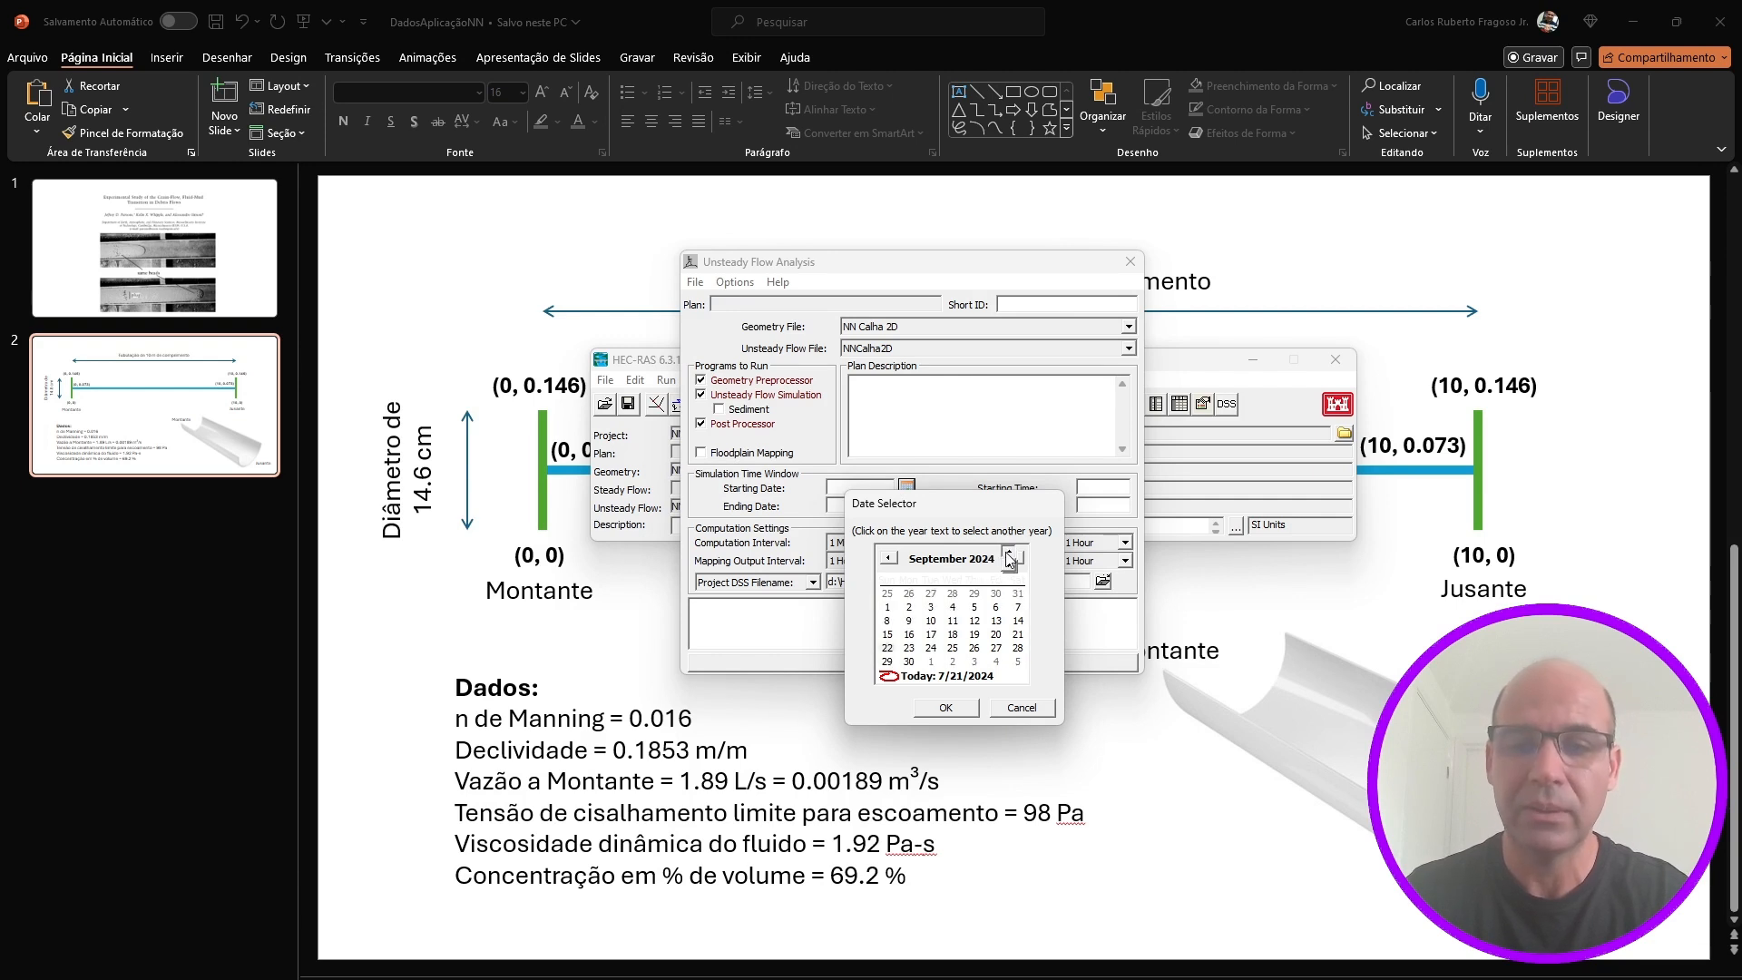
pyautogui.click(889, 559)
pyautogui.click(889, 558)
pyautogui.click(888, 559)
pyautogui.click(888, 558)
pyautogui.click(888, 559)
pyautogui.click(888, 559)
pyautogui.click(888, 559)
pyautogui.click(889, 558)
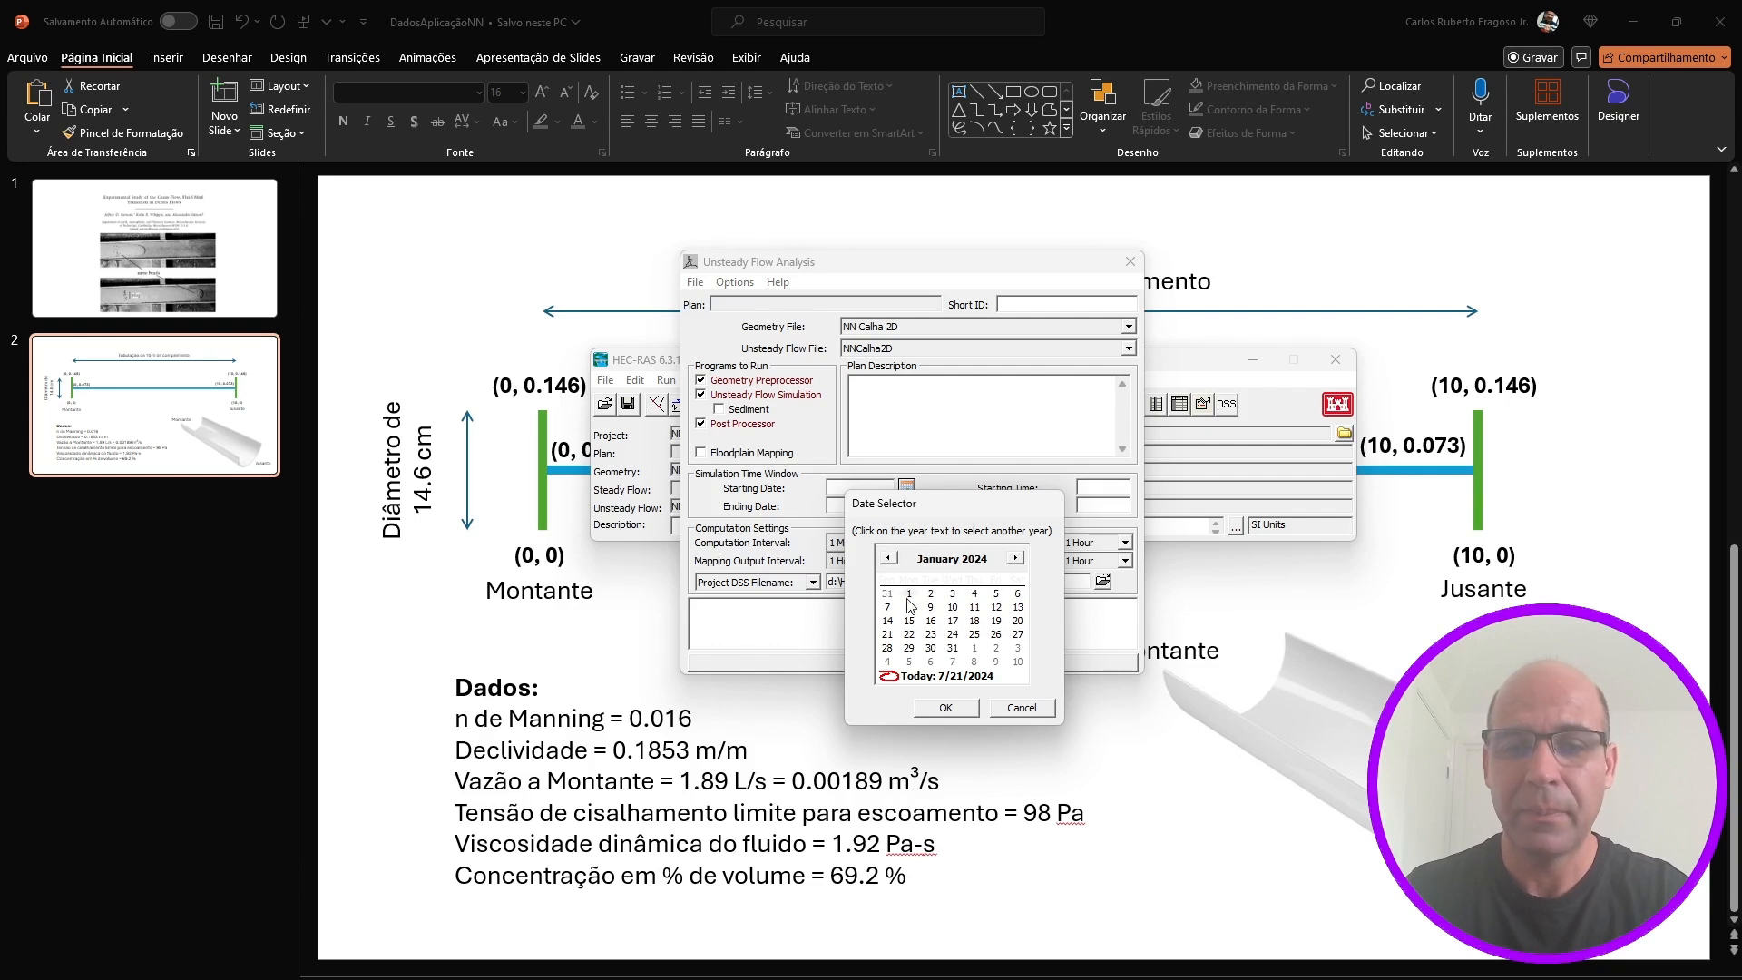
pyautogui.click(946, 709)
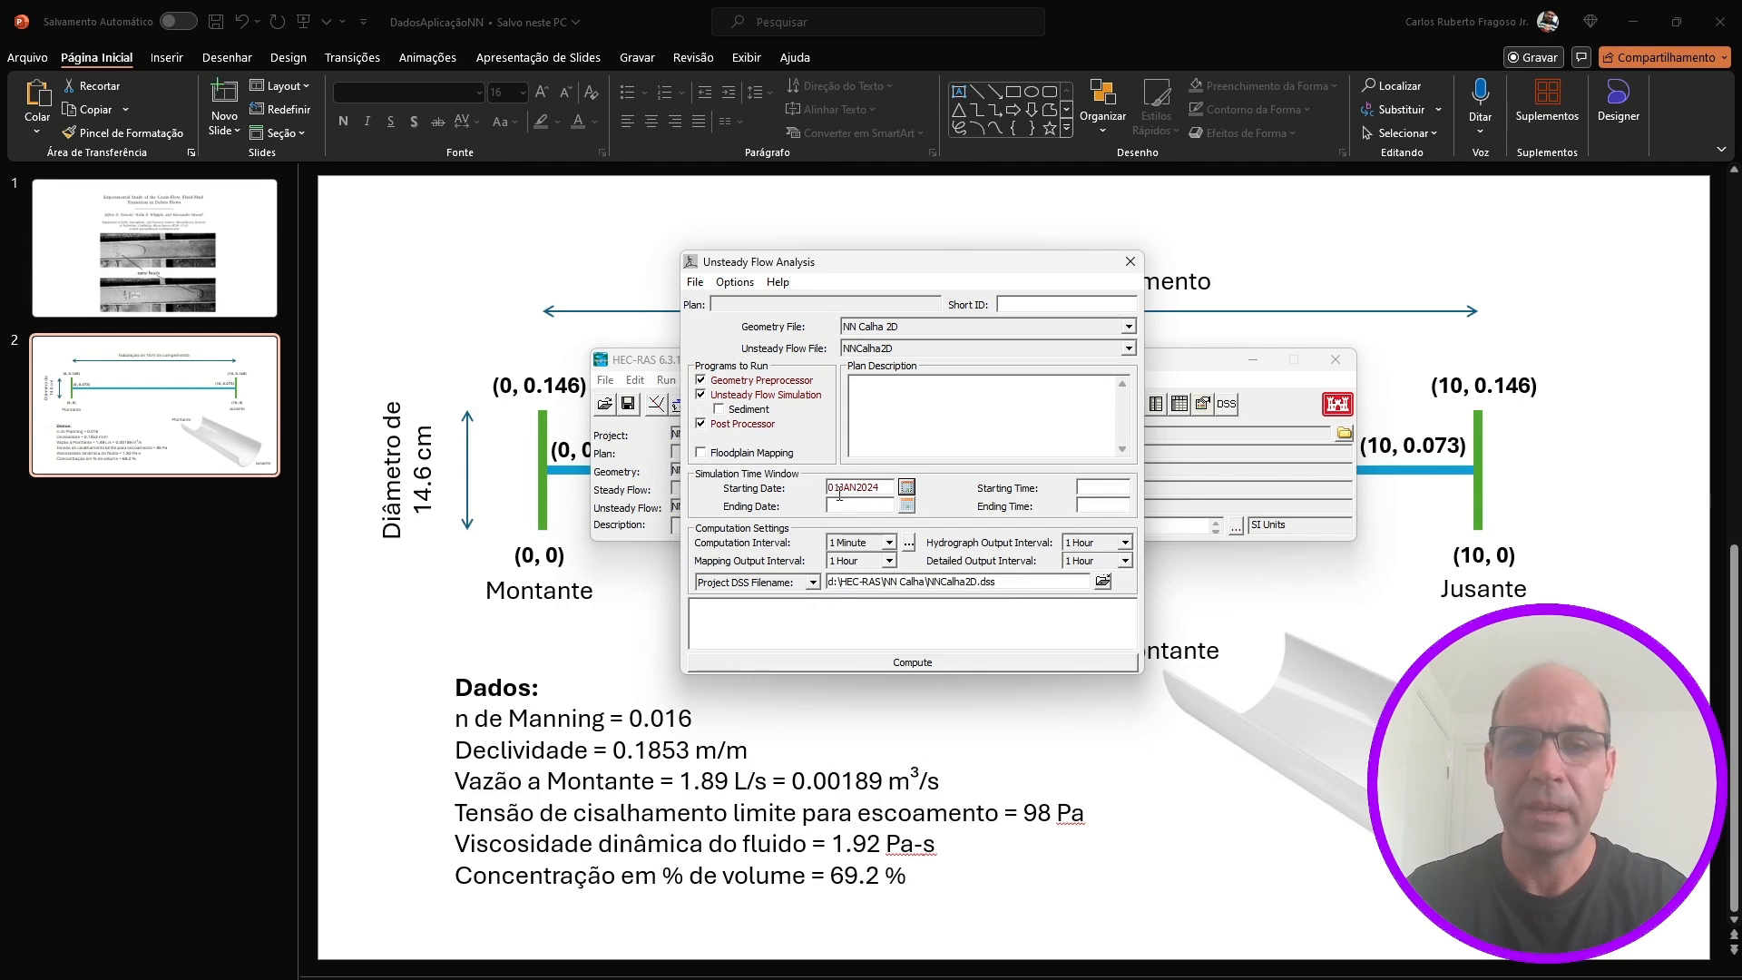
# Complete the simulation time window with starting time 0000, ending date 01JAN2024 and ending time 0001
pyautogui.click(1108, 487)
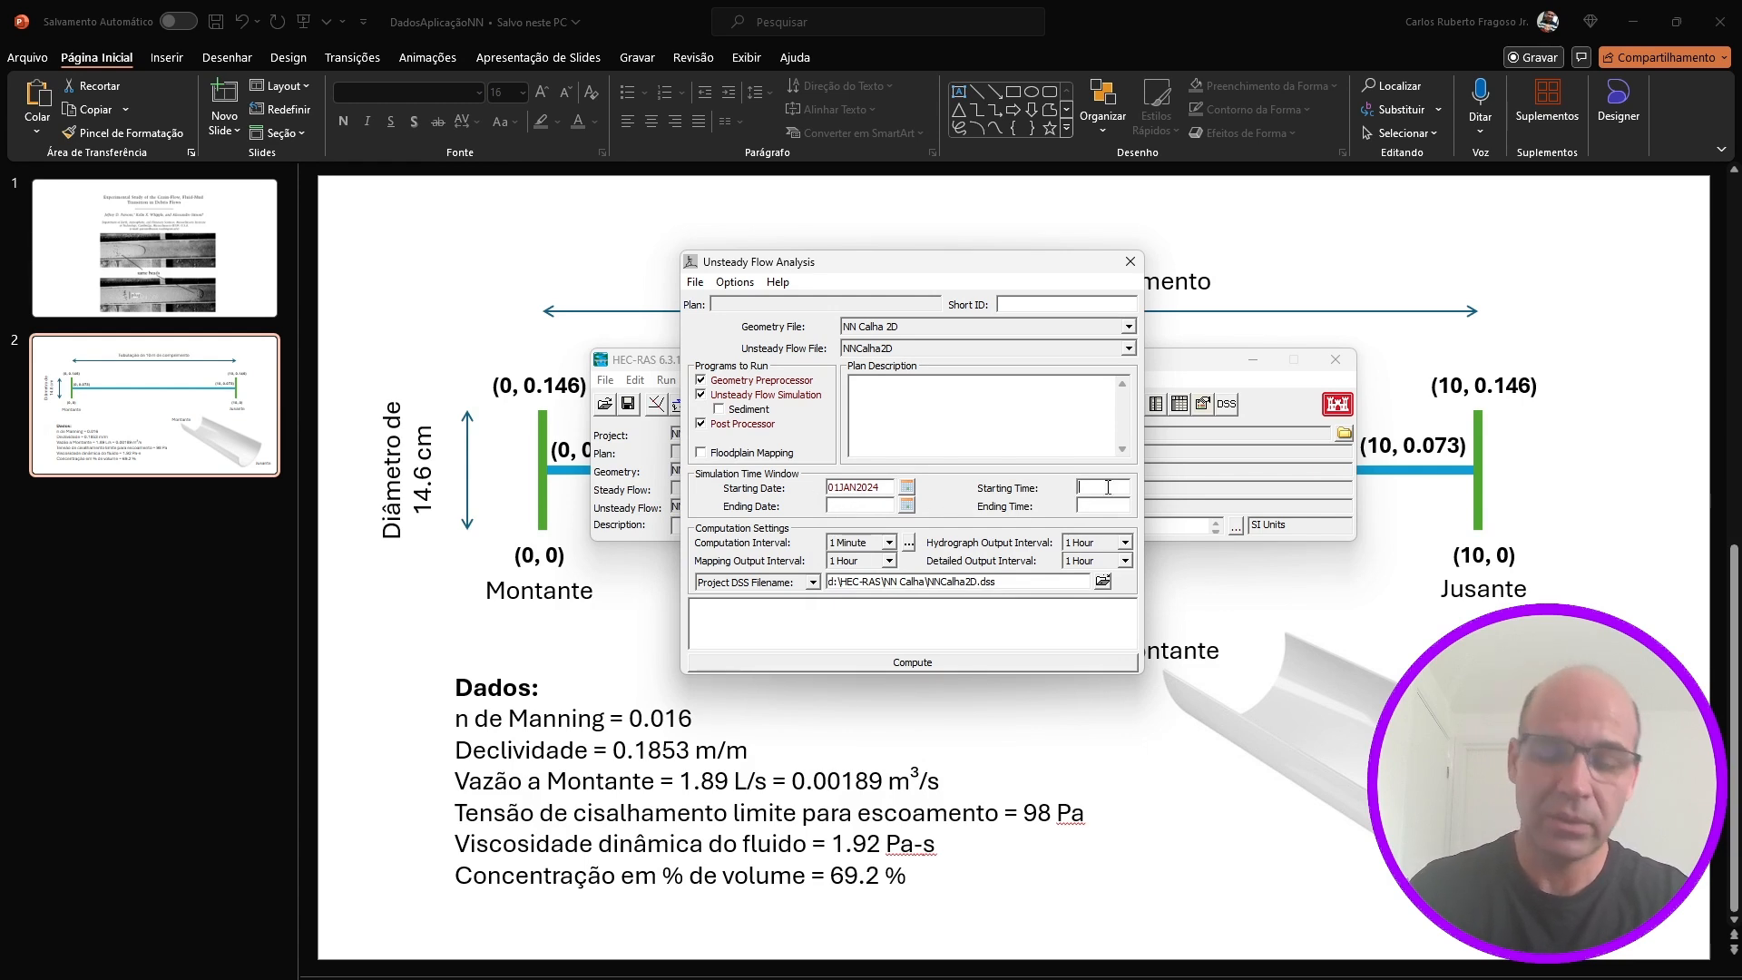
pyautogui.write('0000')
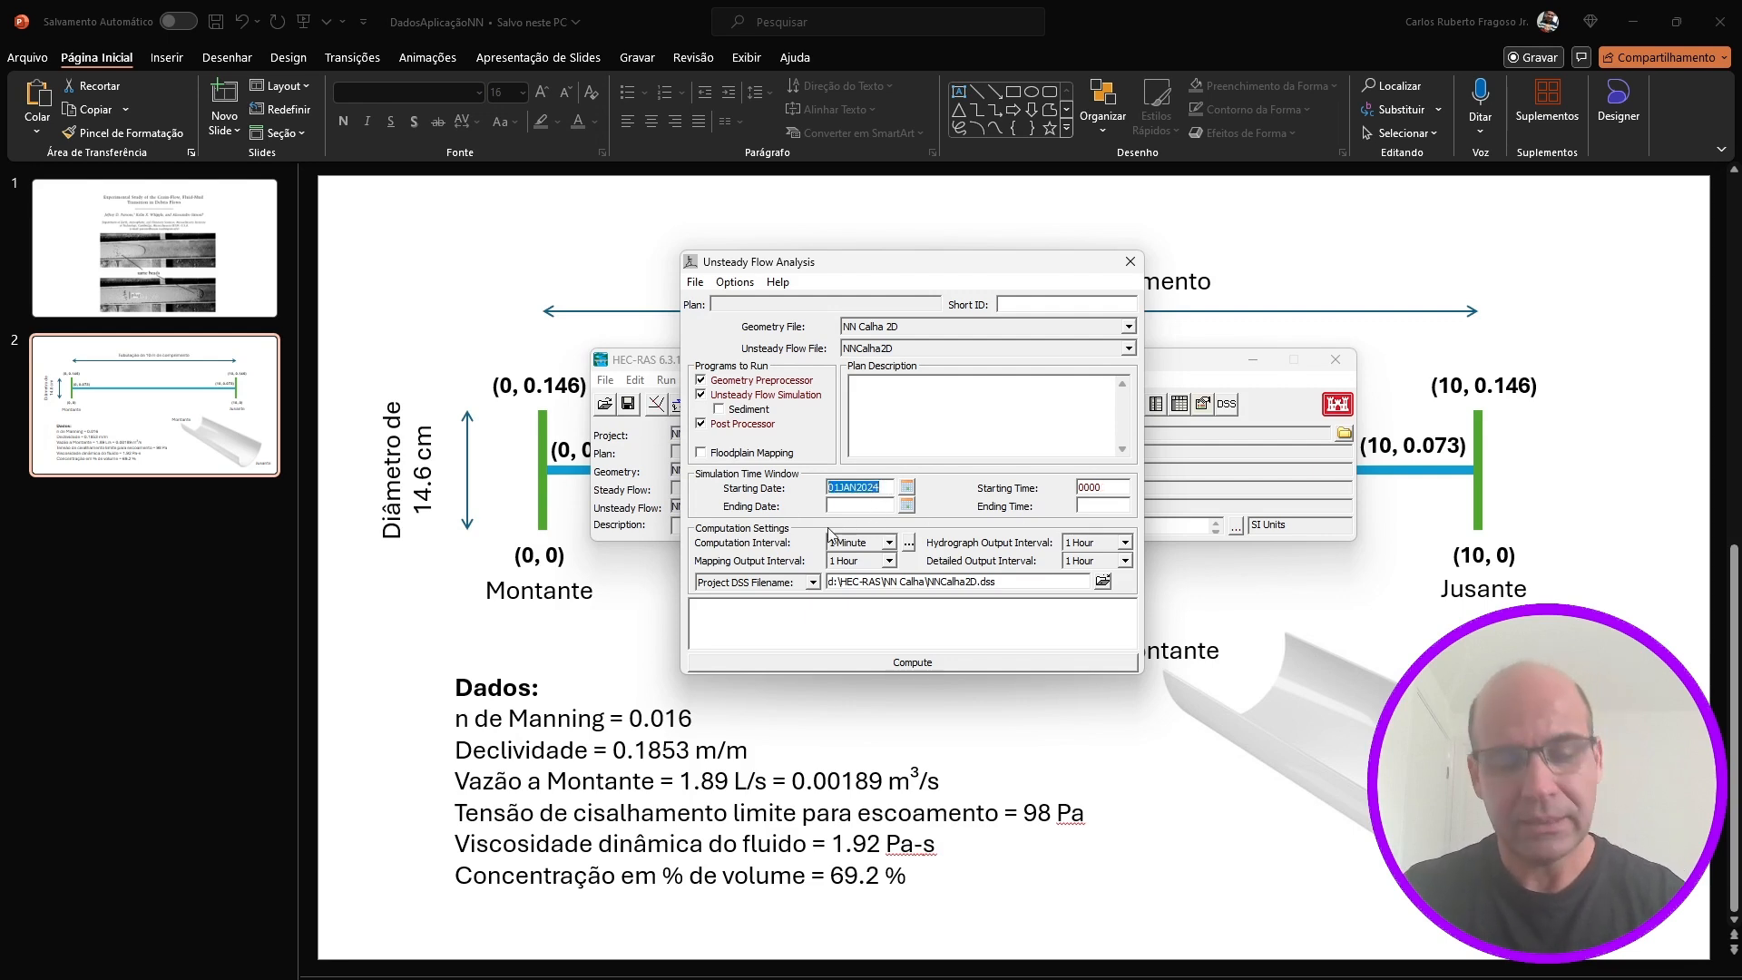
pyautogui.click(849, 509)
pyautogui.write('01JAN2024')
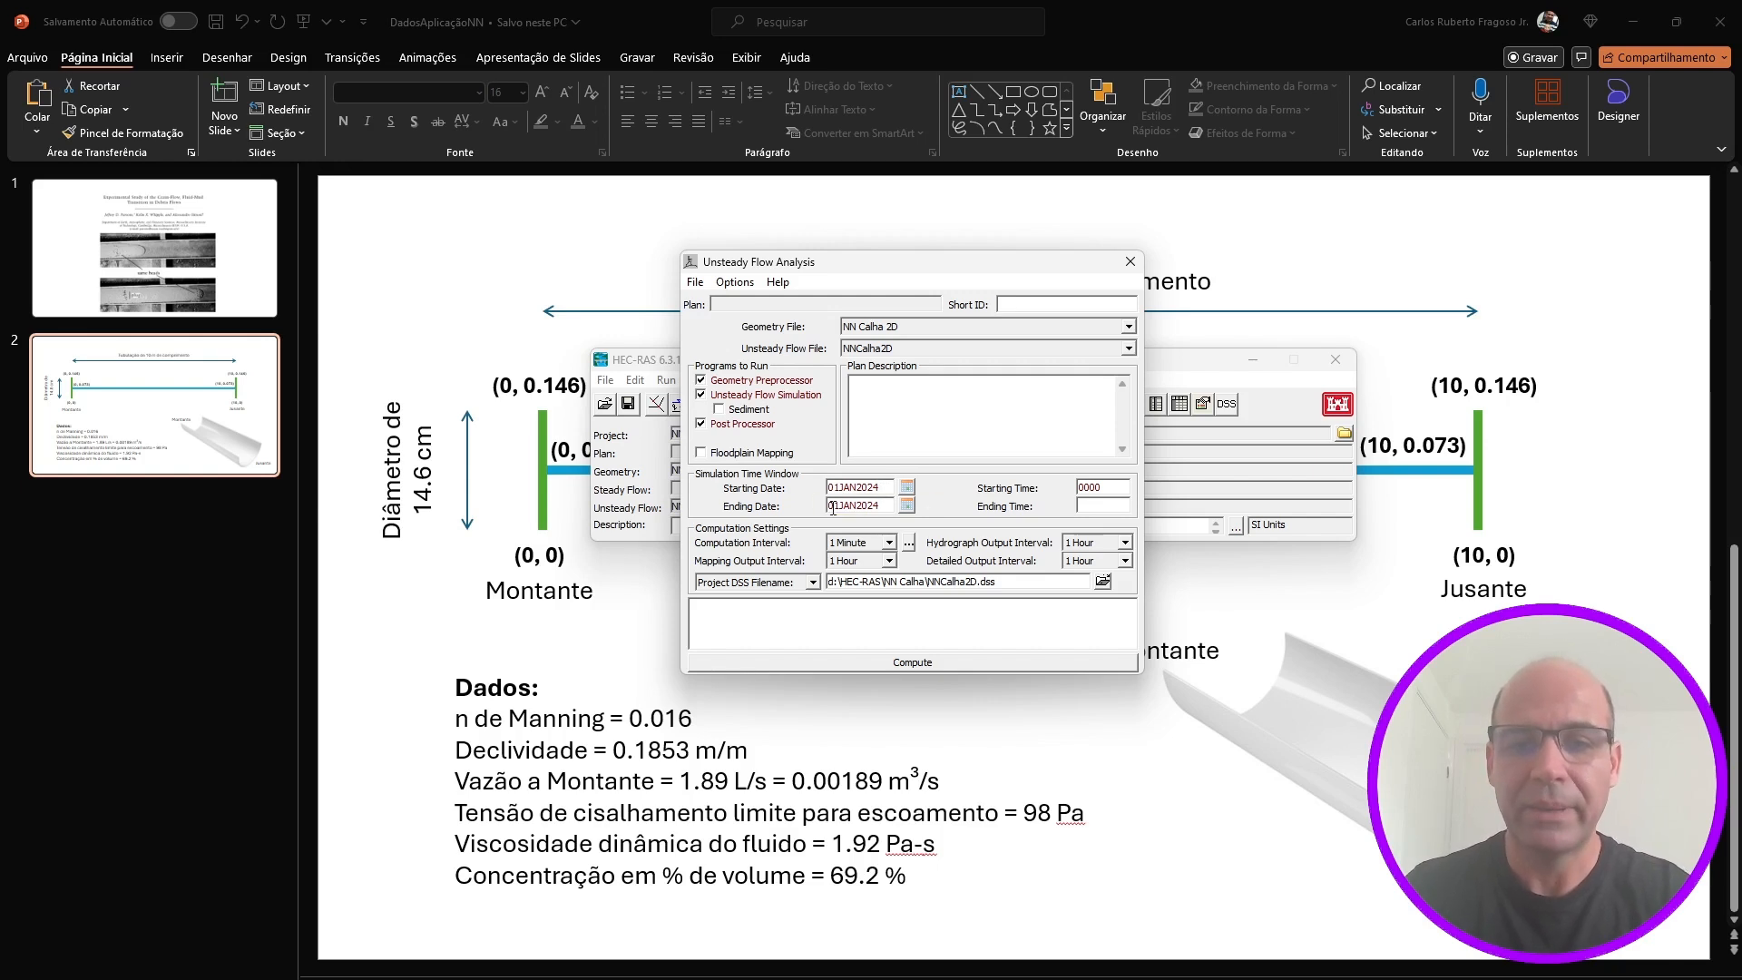
pyautogui.click(1091, 506)
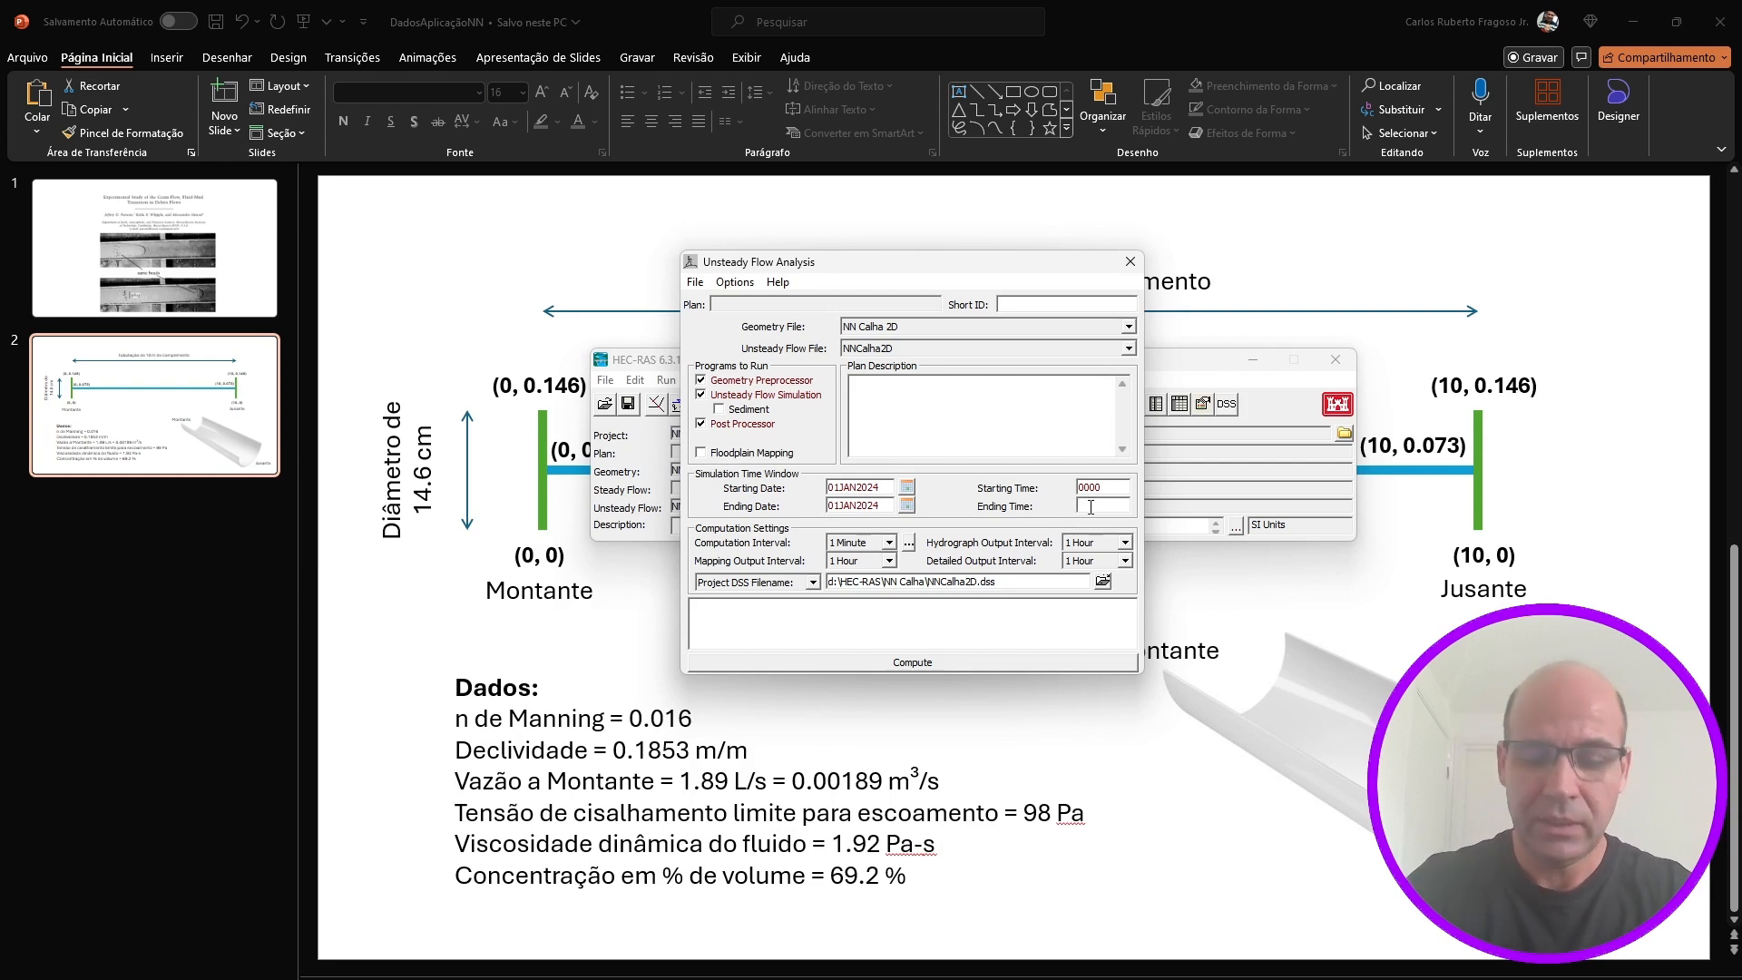
pyautogui.write('0001')
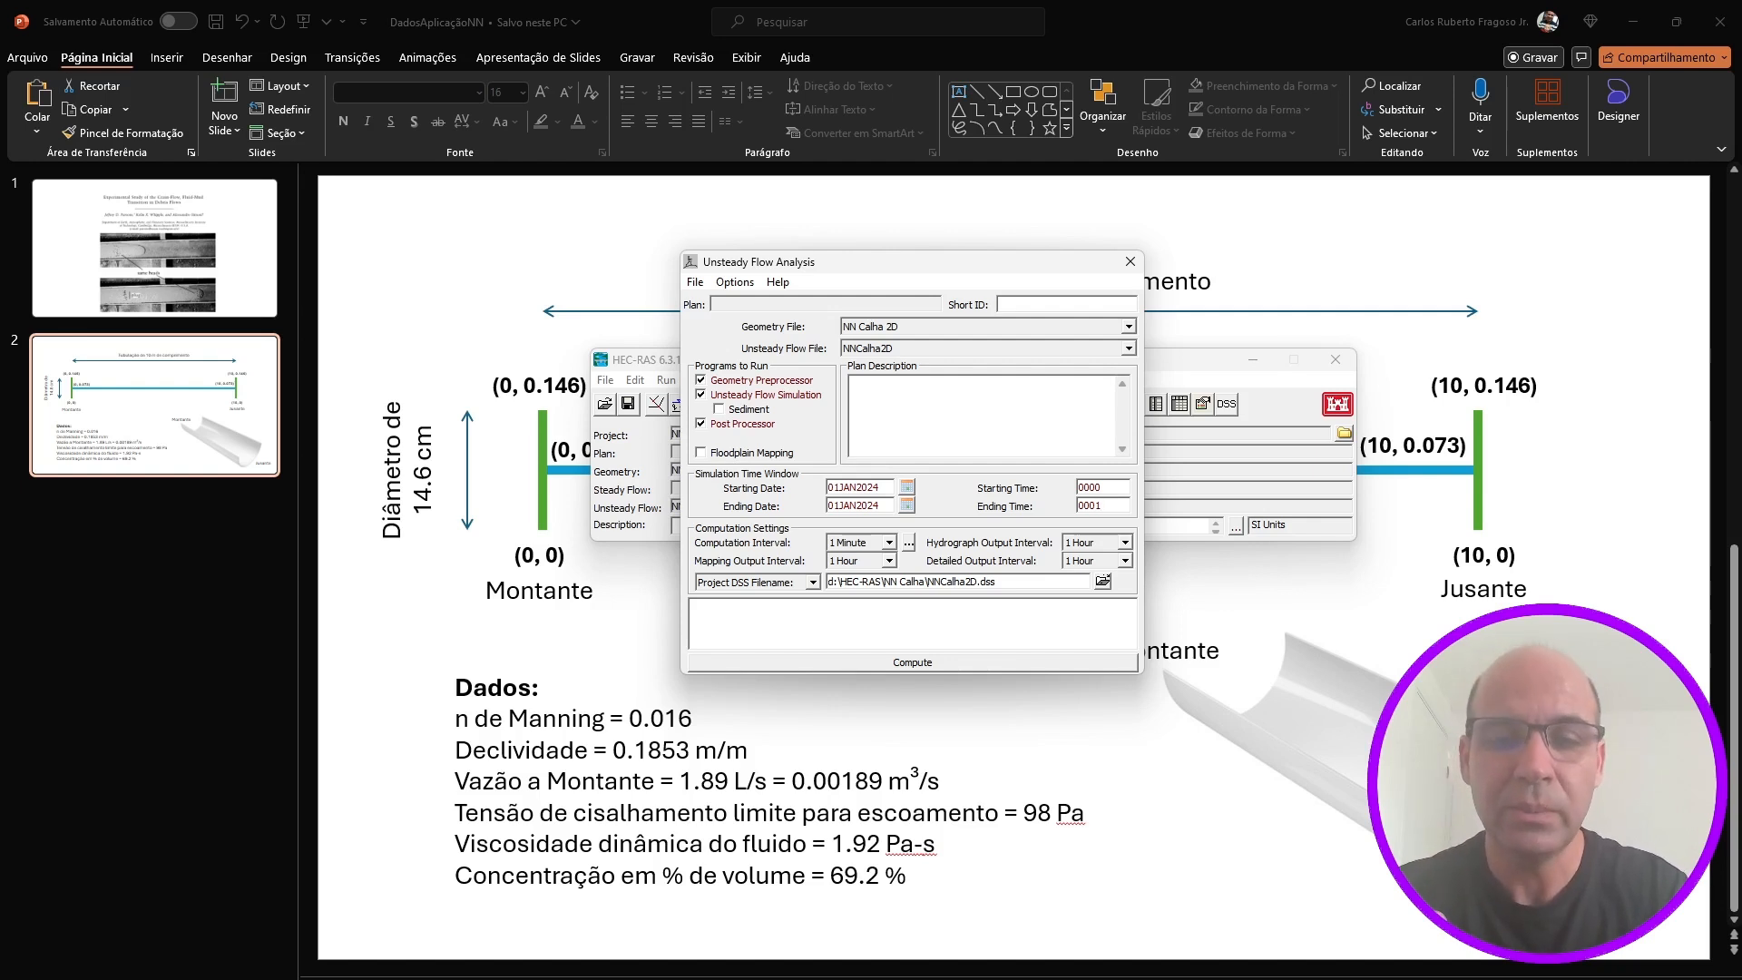
# Set the computation interval of the unsteady flow analysis to 0.1 Second
pyautogui.click(889, 542)
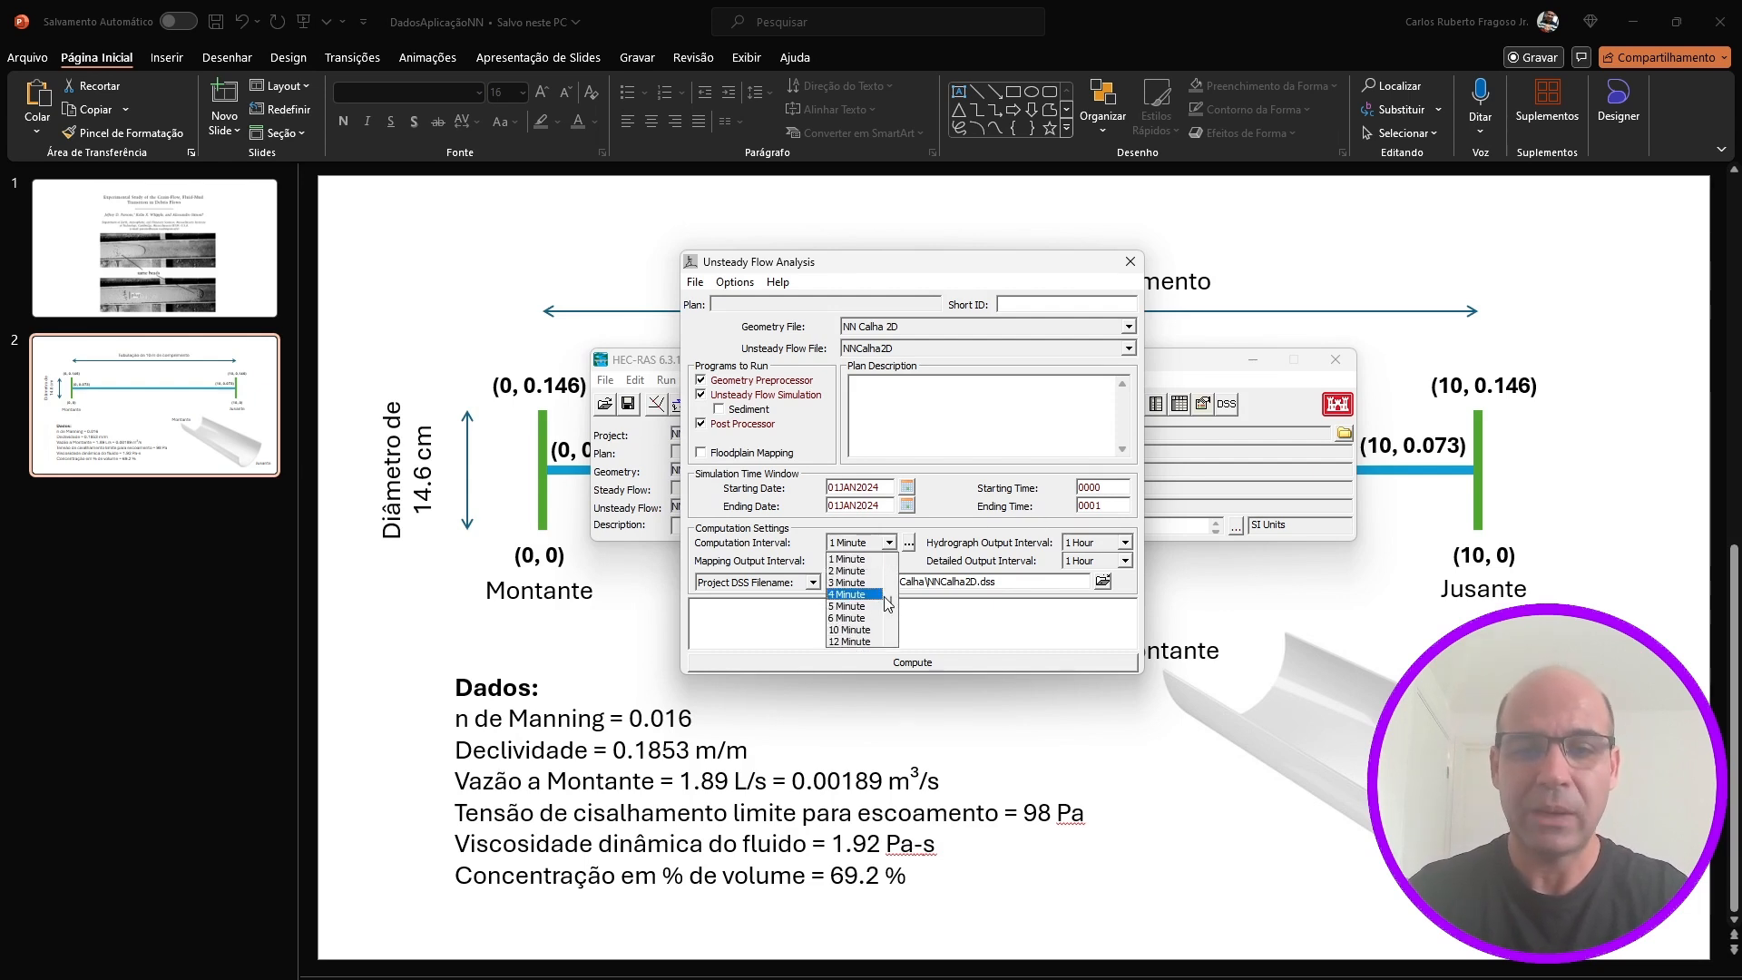
pyautogui.scroll(2, 892, 603)
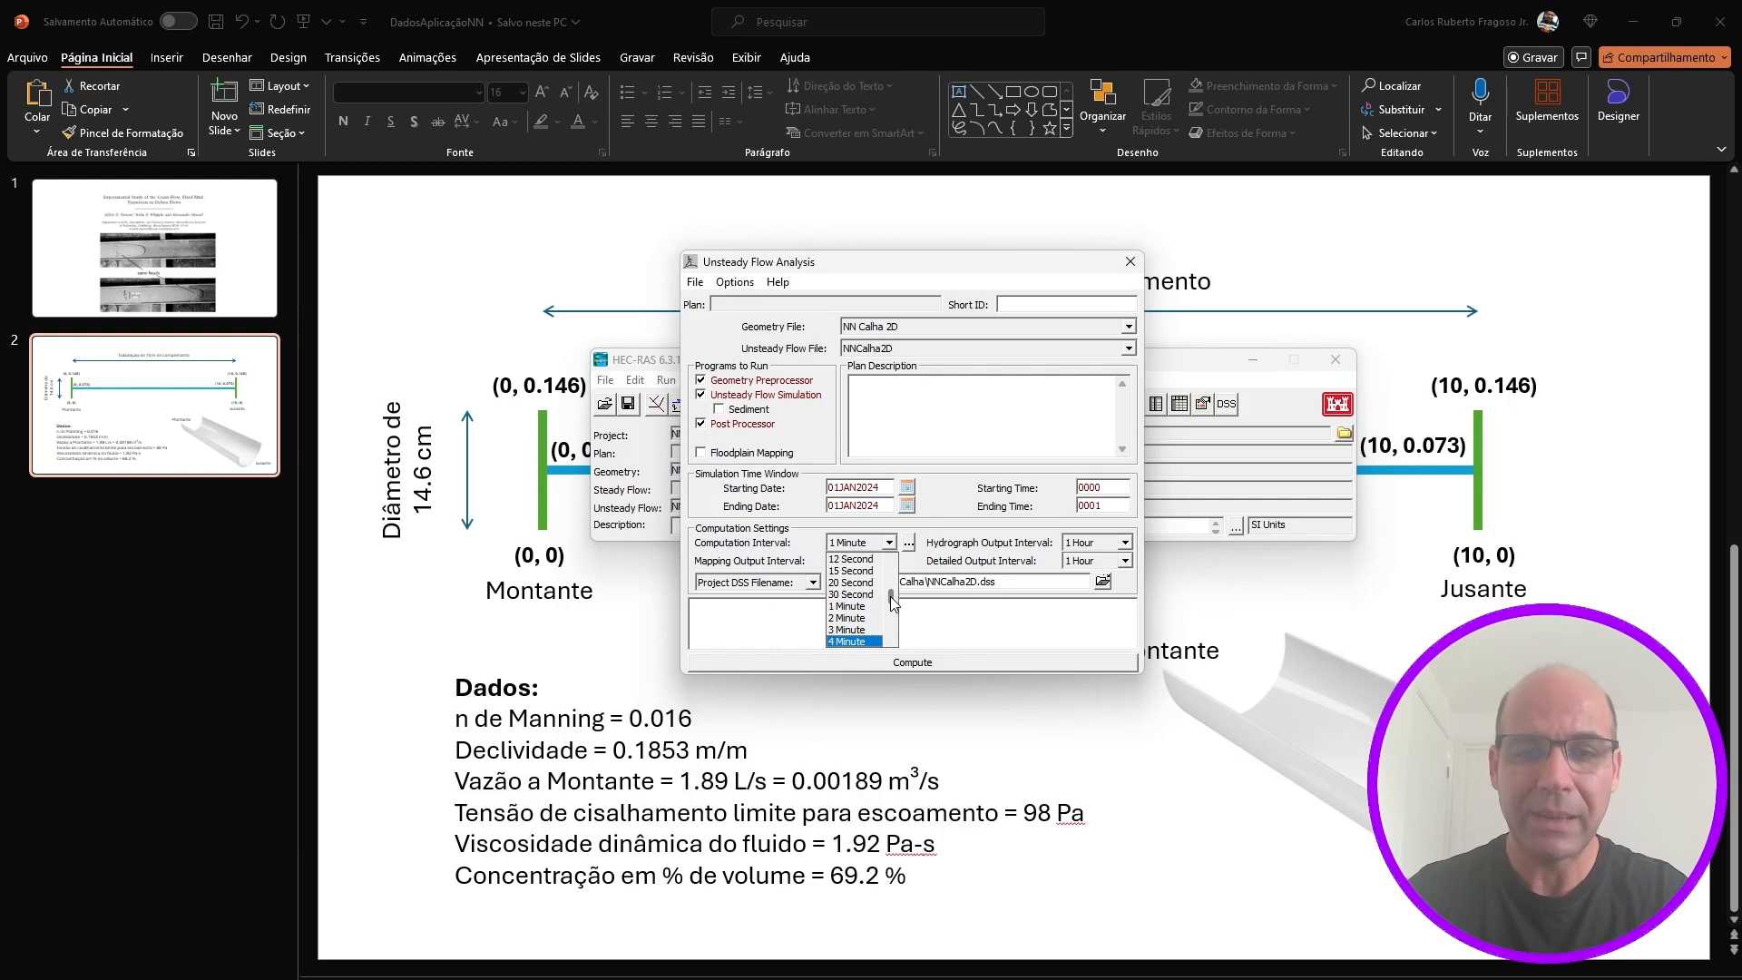
pyautogui.scroll(4, 892, 602)
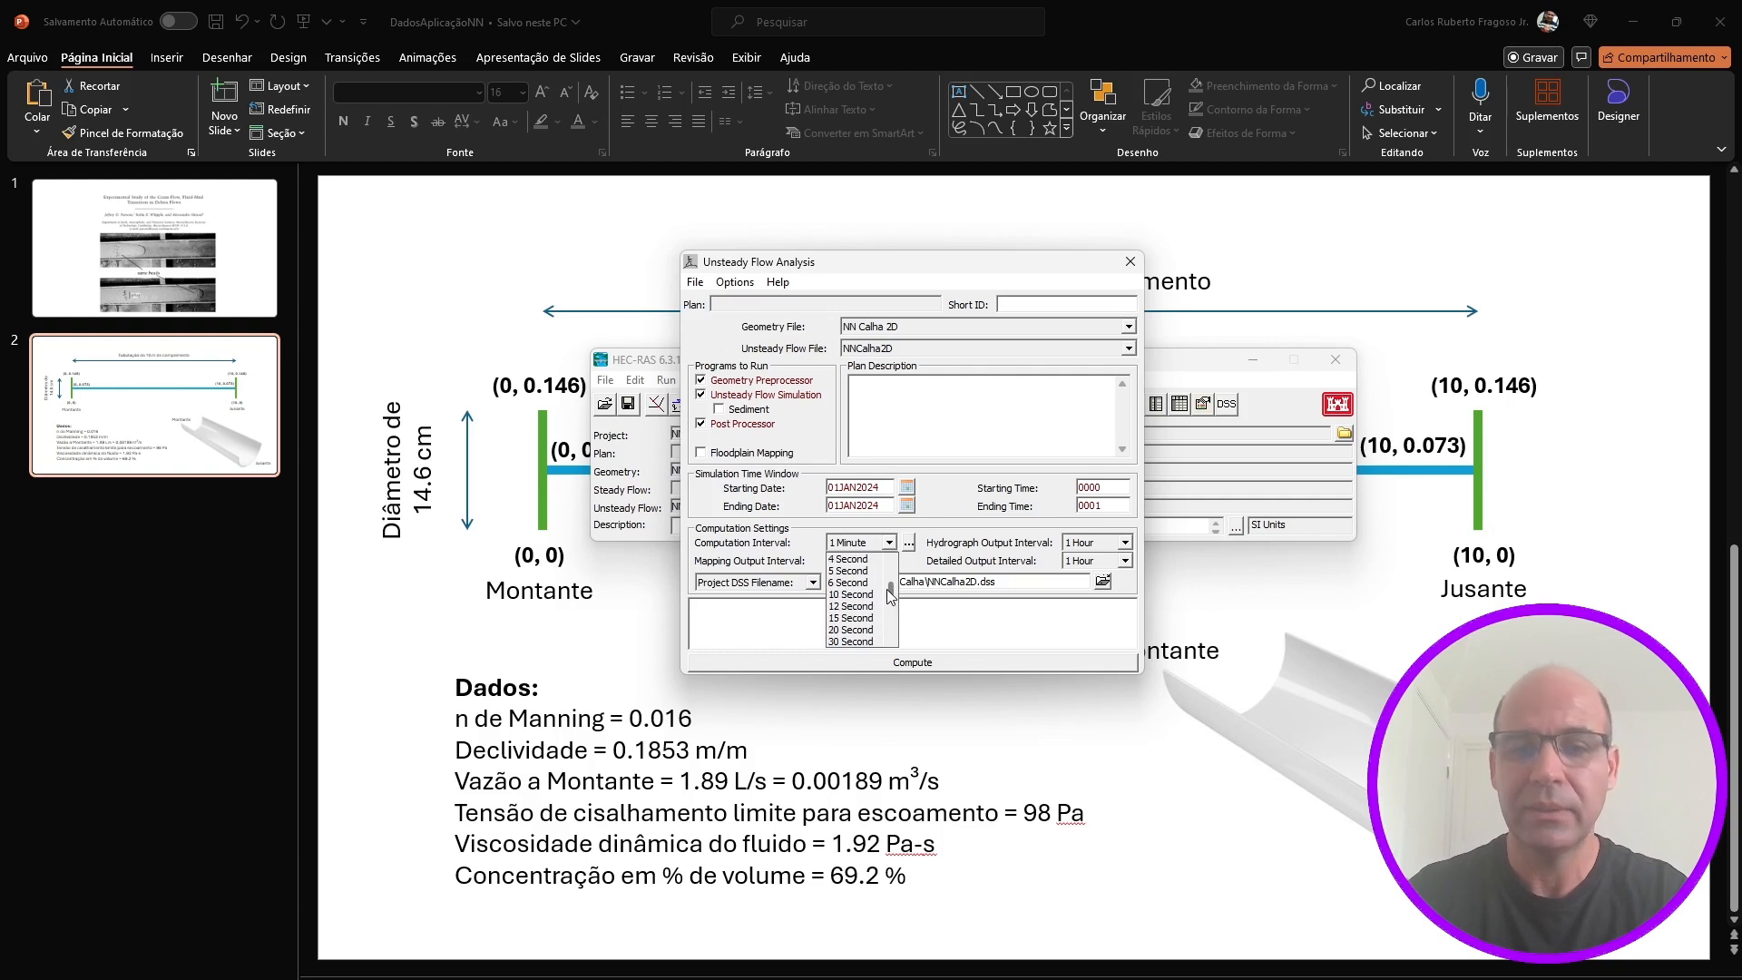
pyautogui.scroll(1, 891, 583)
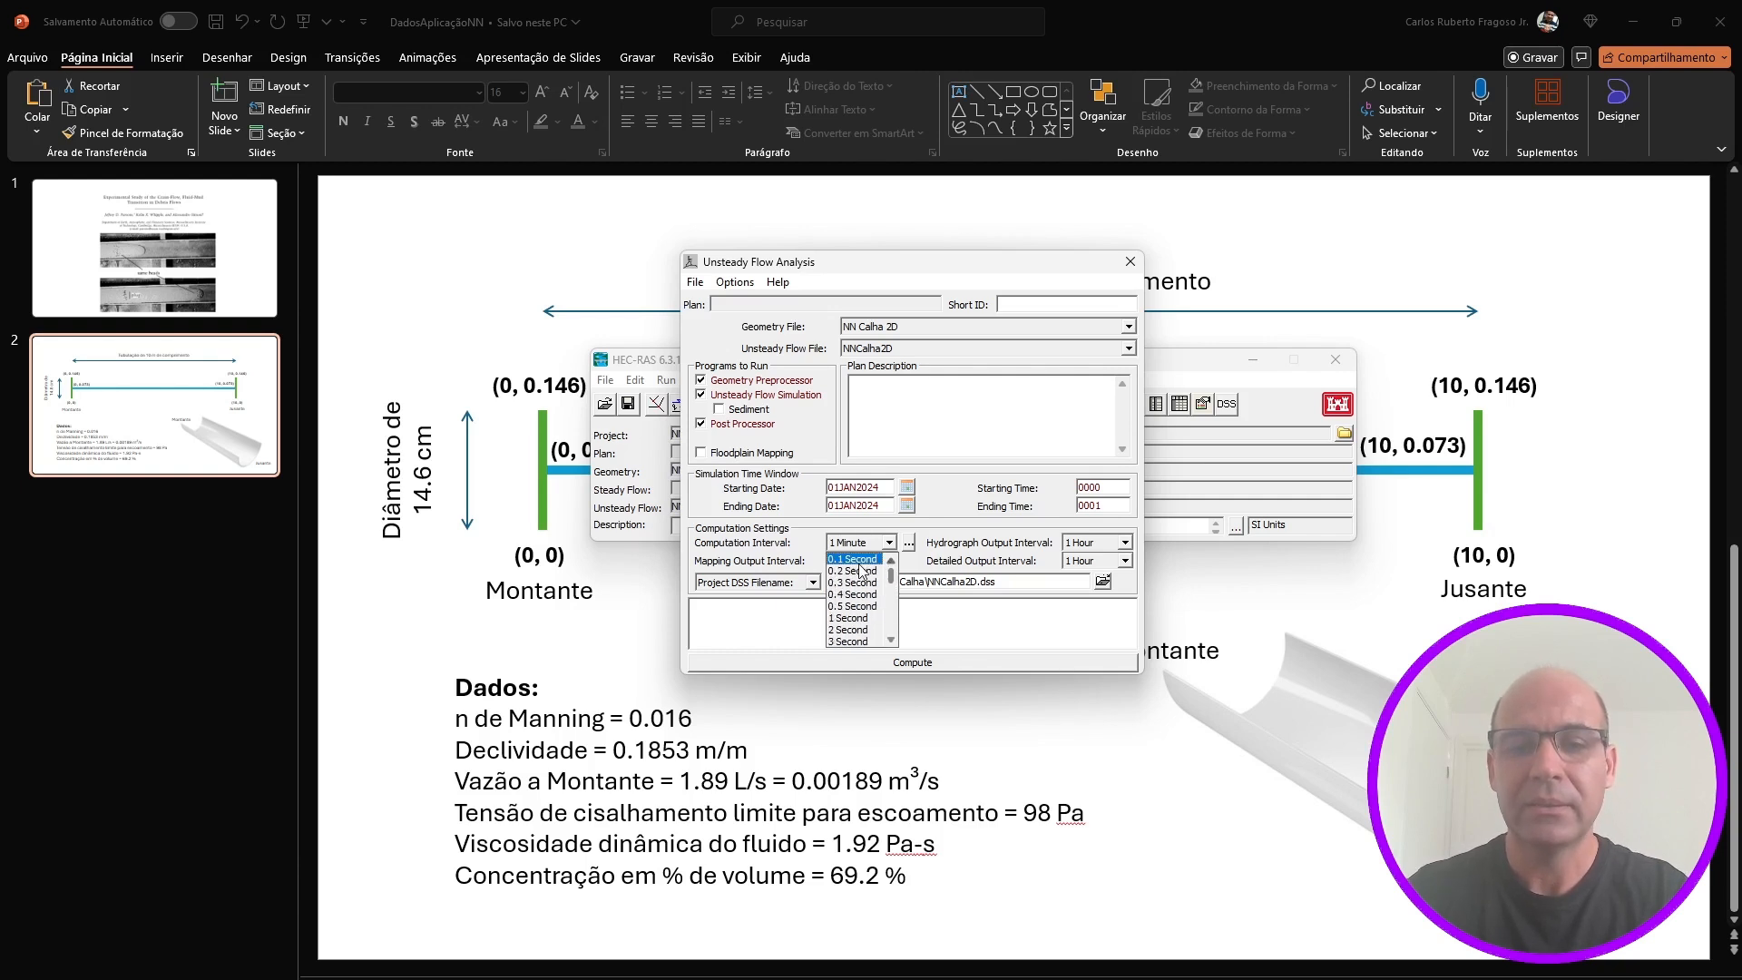
pyautogui.click(853, 560)
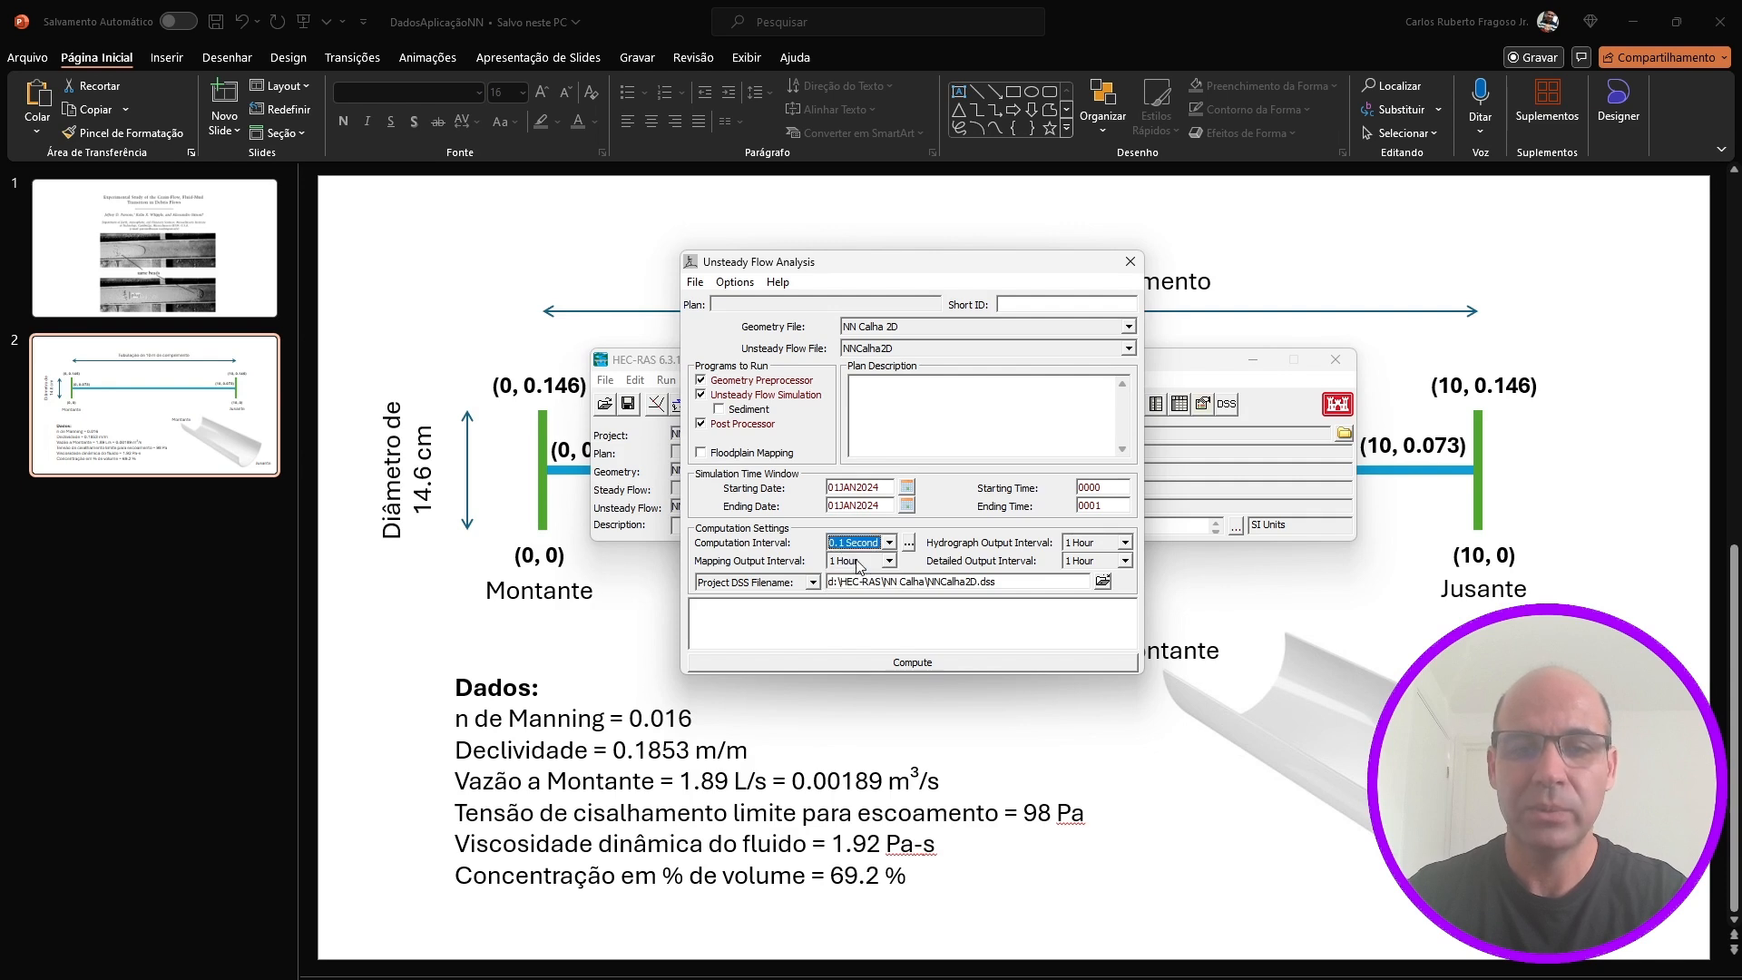
# Set both the mapping output interval and the hydrograph output interval to 1 Second
pyautogui.click(893, 563)
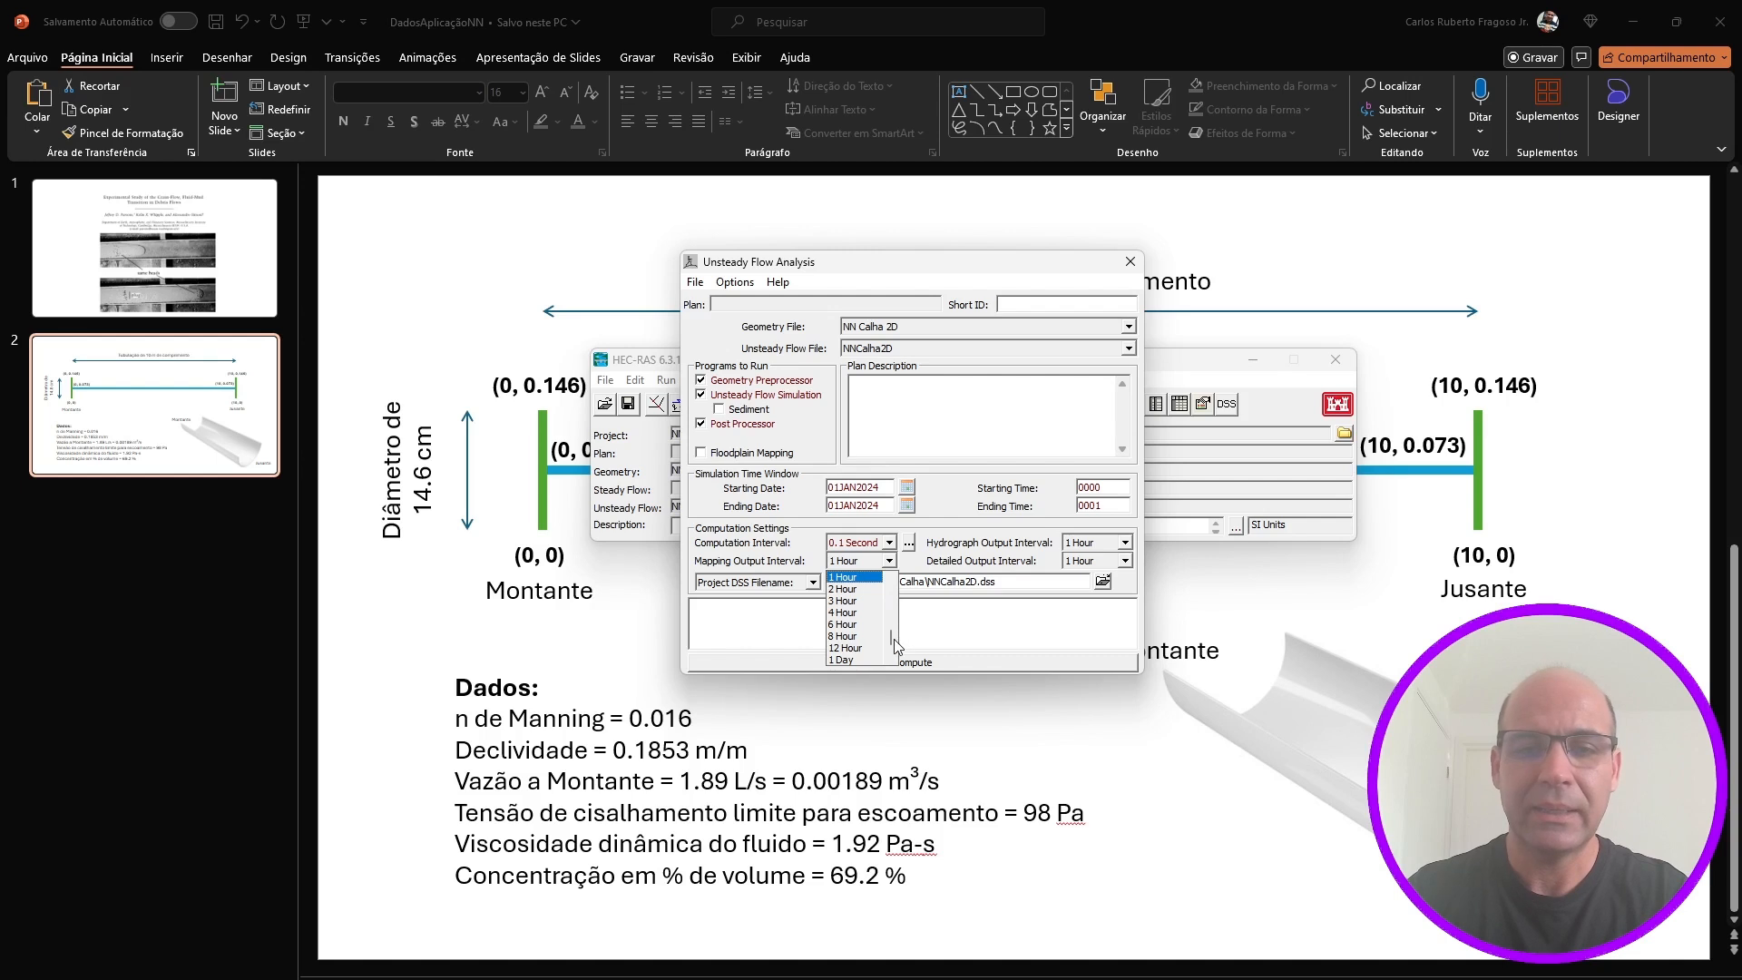
pyautogui.scroll(2, 893, 635)
pyautogui.scroll(5, 893, 635)
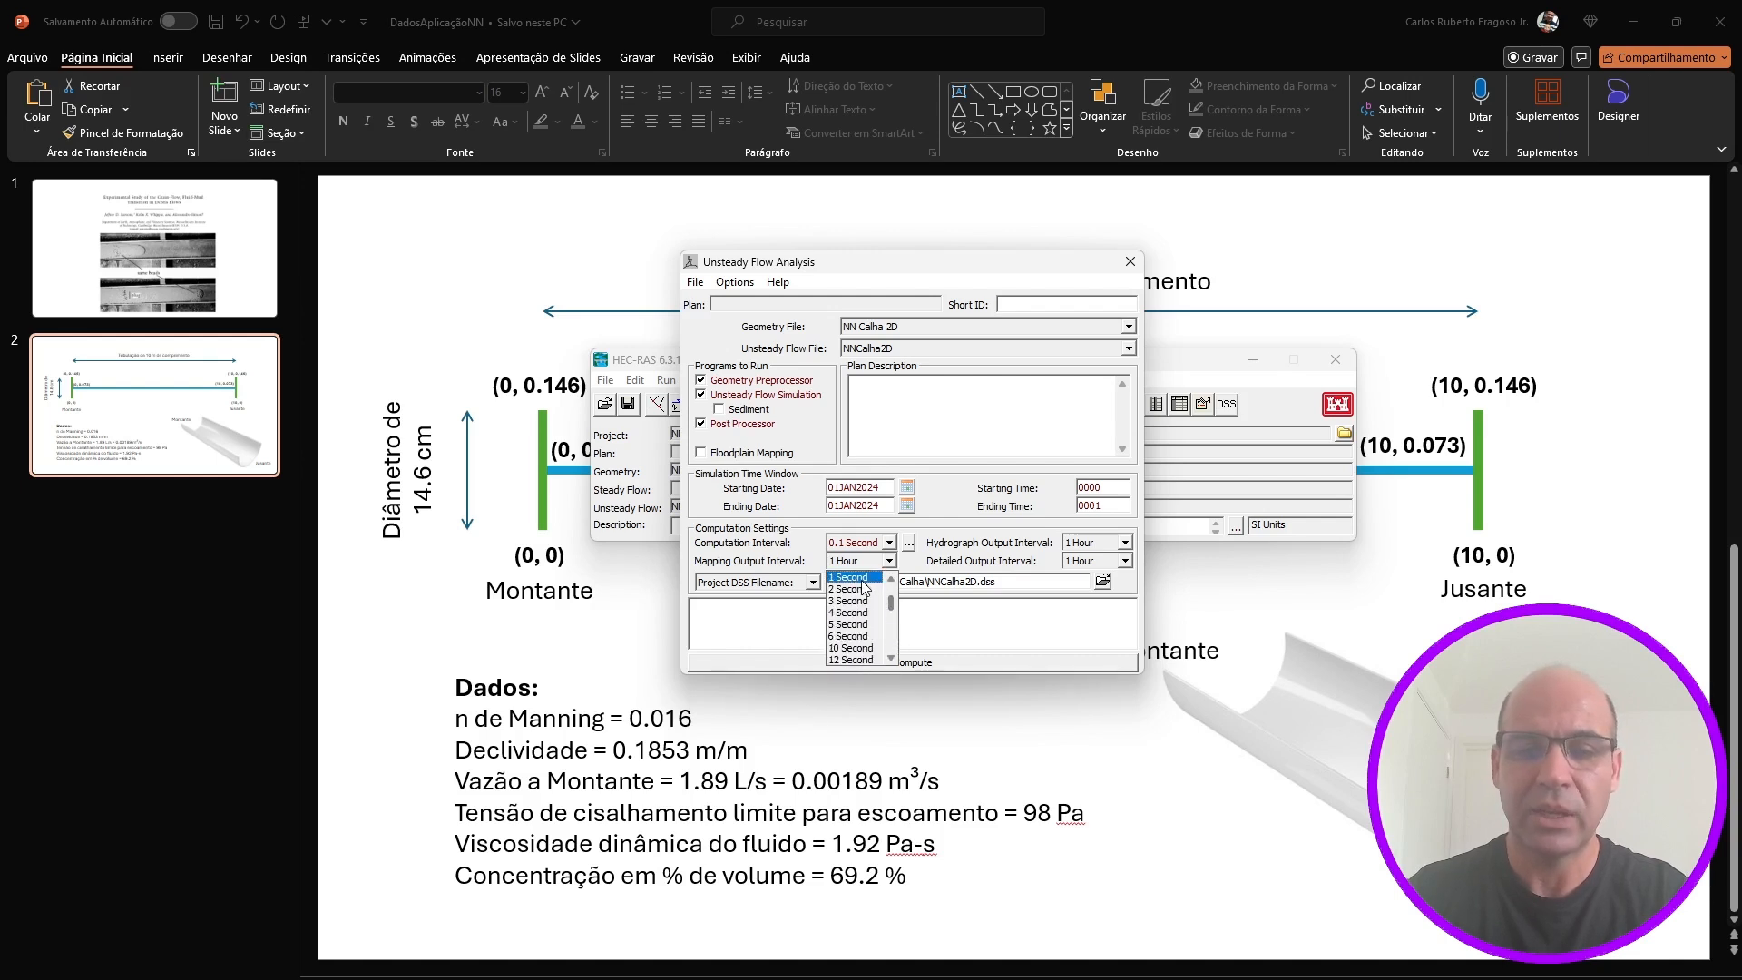
pyautogui.click(862, 578)
pyautogui.click(1125, 543)
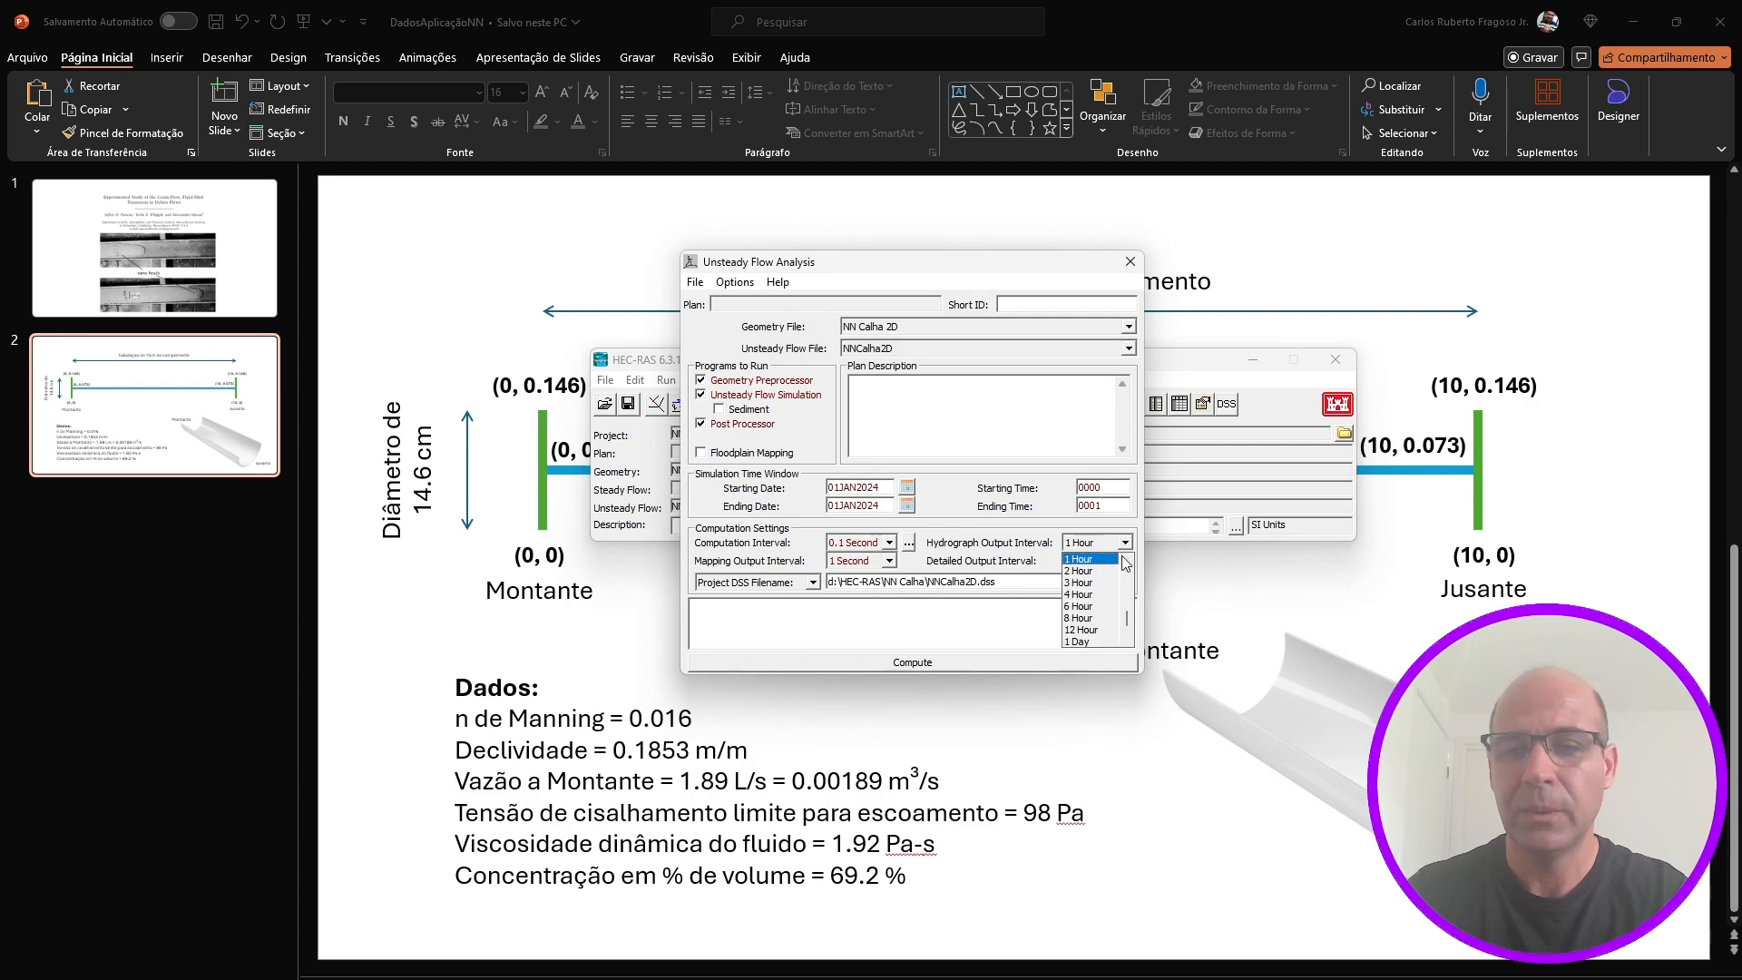
pyautogui.moveTo(1132, 621); pyautogui.dragTo(1126, 569)
pyautogui.click(1093, 560)
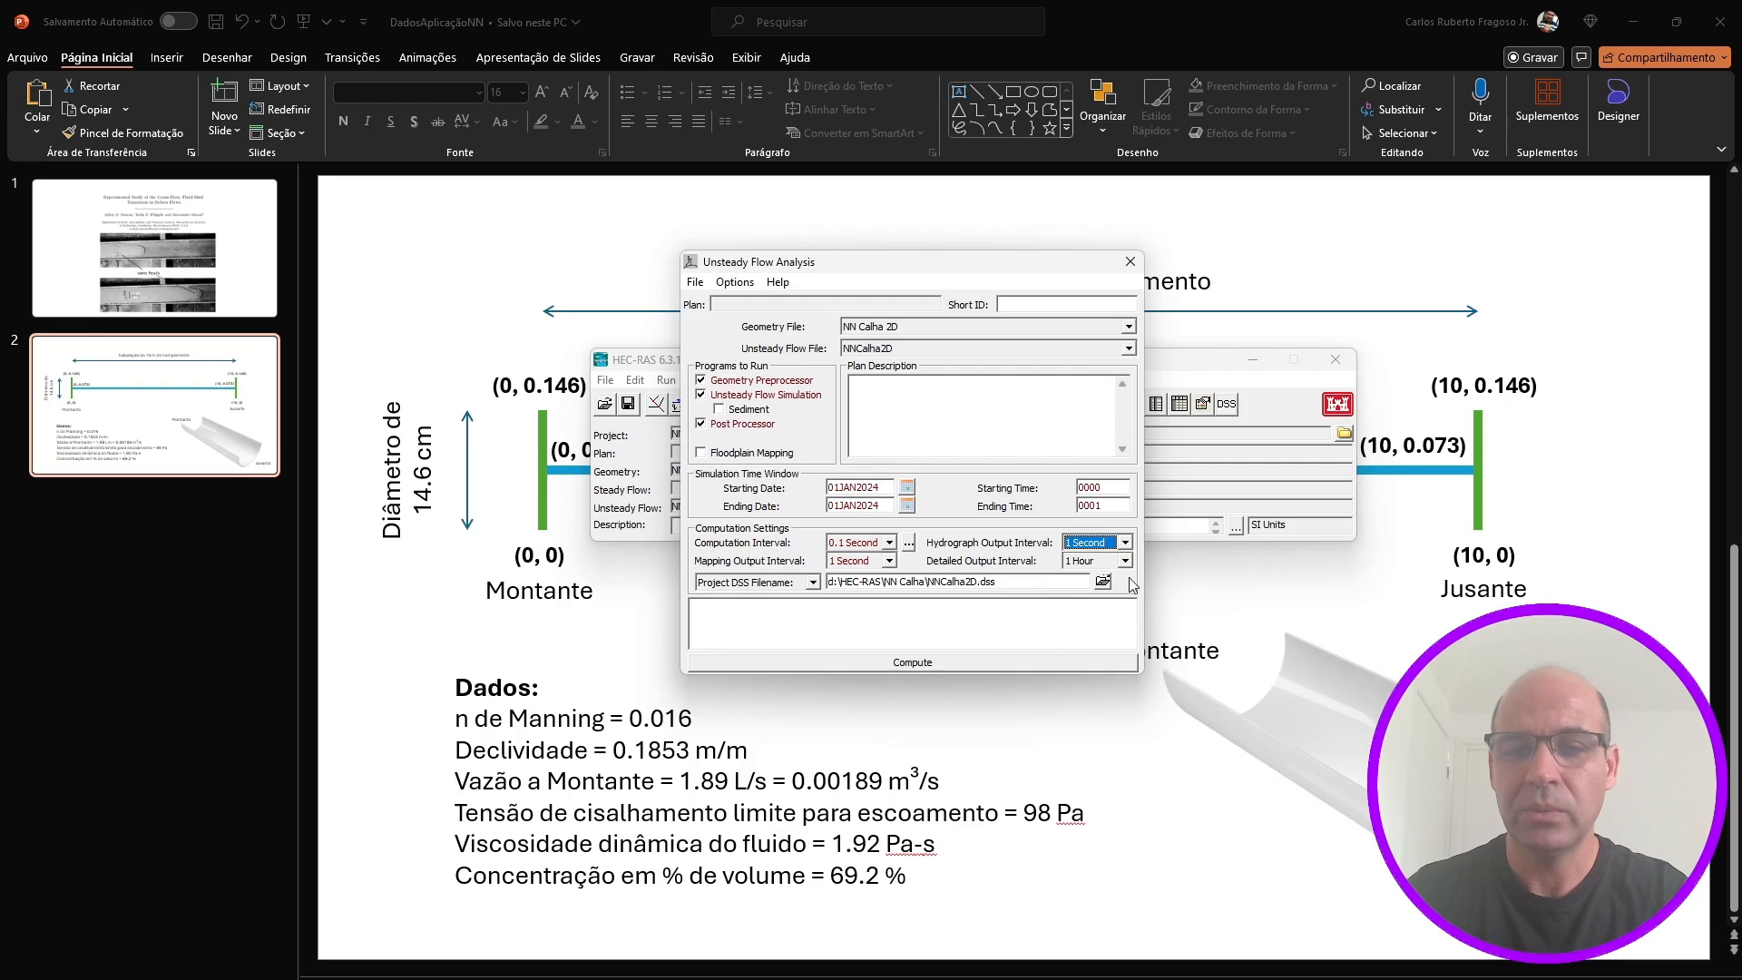
# Set the detailed output interval of the unsteady flow analysis to 1 Second
pyautogui.click(1125, 561)
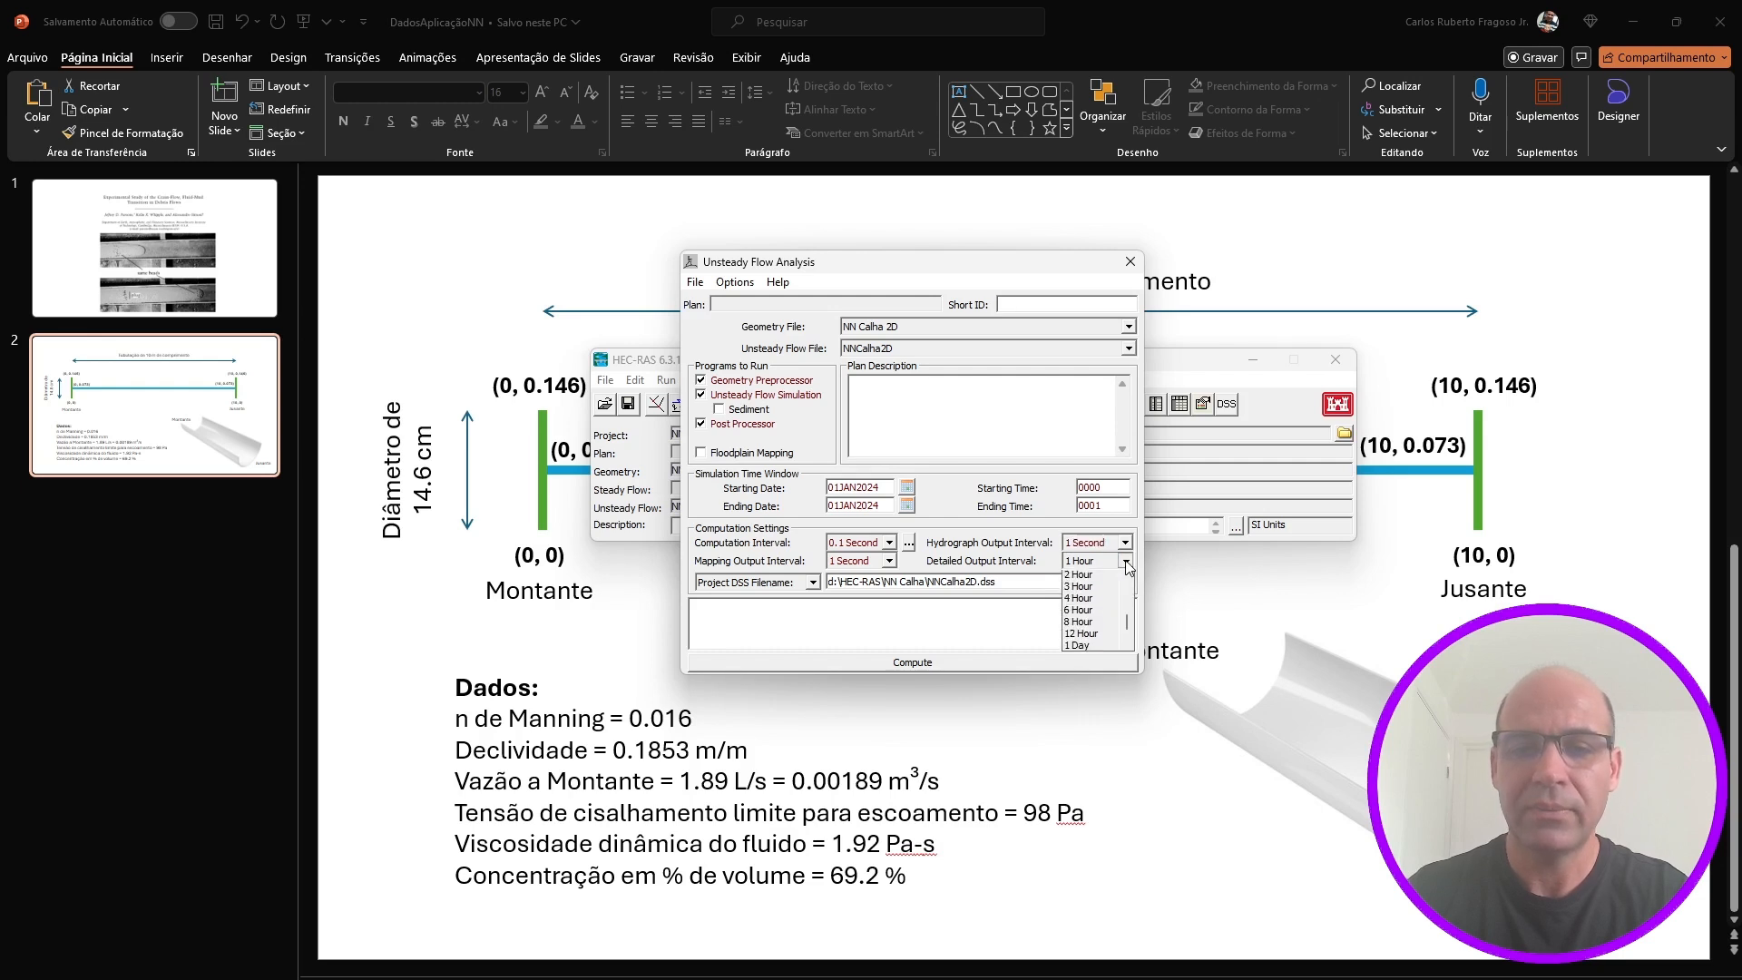
pyautogui.moveTo(1130, 638); pyautogui.dragTo(1129, 620)
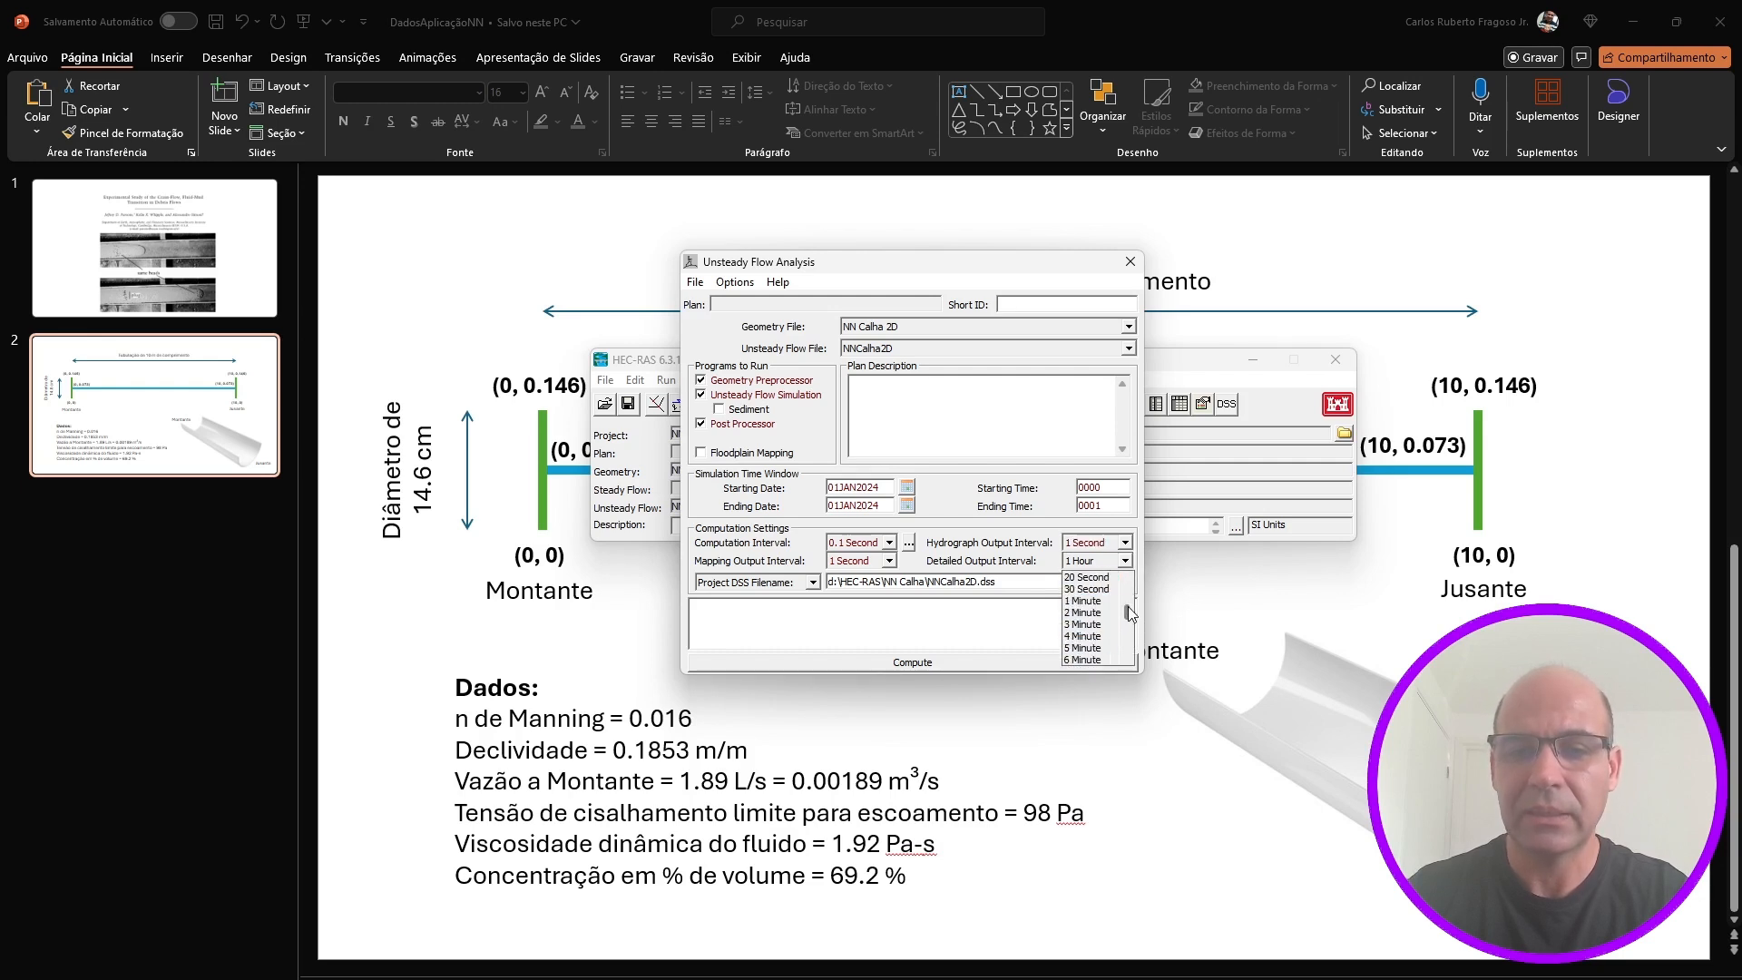
pyautogui.scroll(2, 1100, 604)
pyautogui.scroll(-1, 1098, 605)
pyautogui.scroll(-1, 1100, 612)
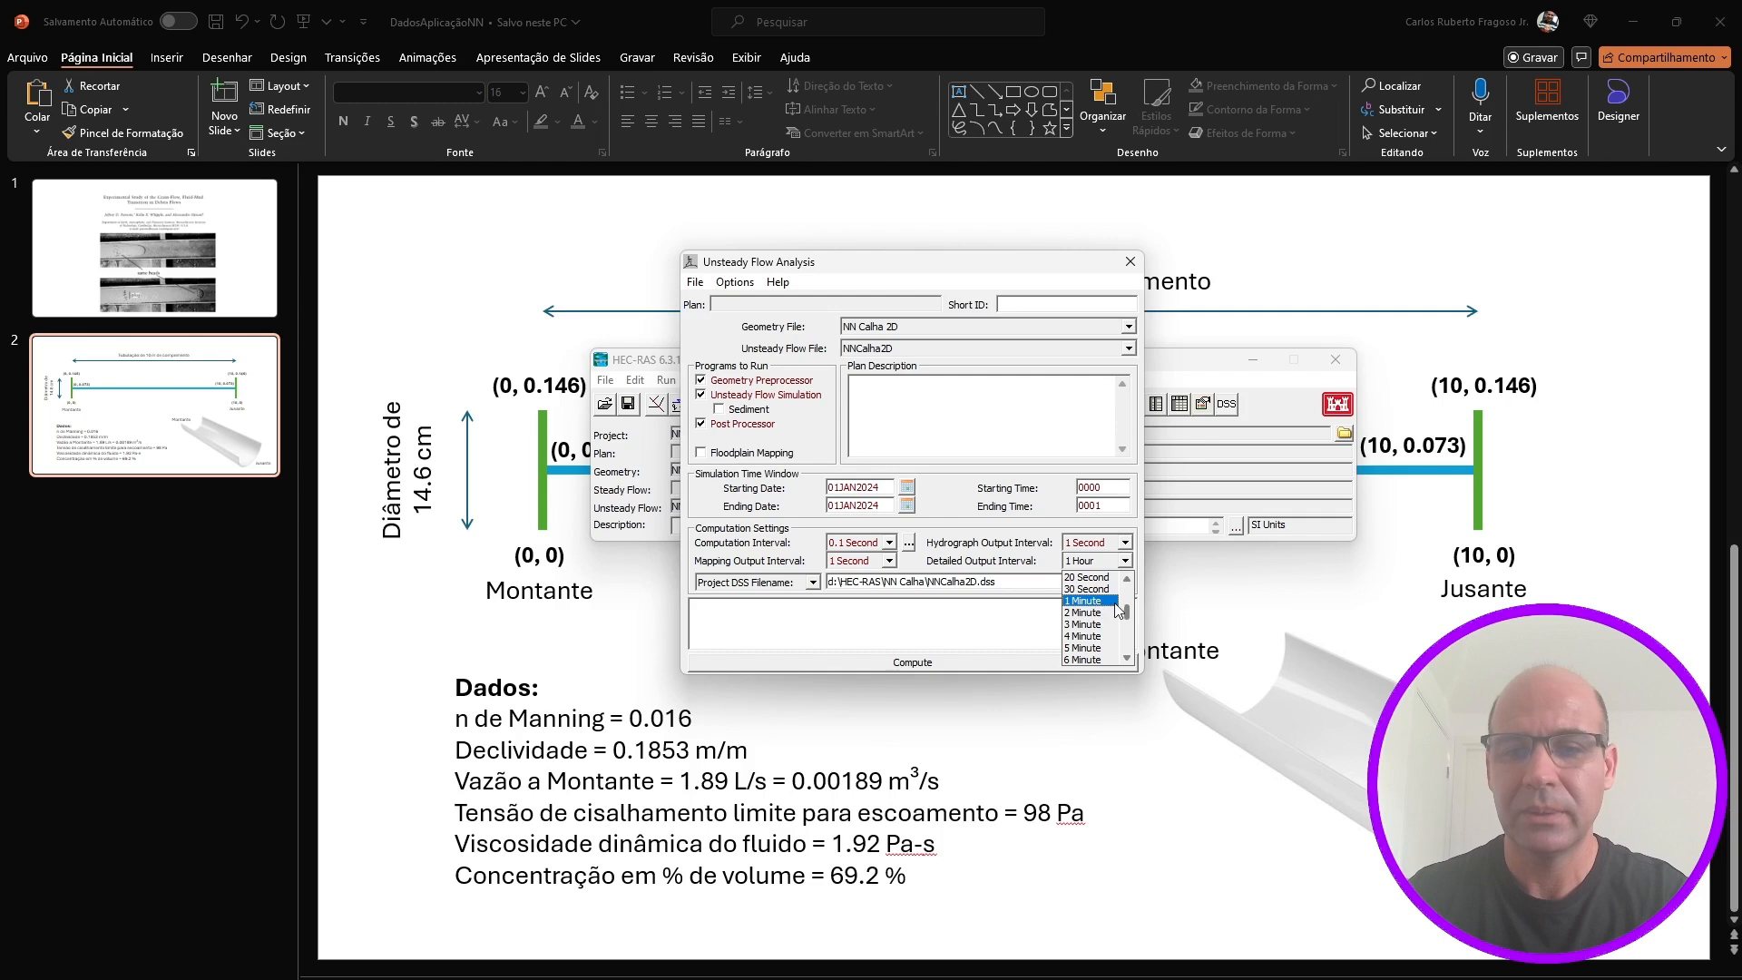
pyautogui.moveTo(1128, 613); pyautogui.dragTo(1128, 590)
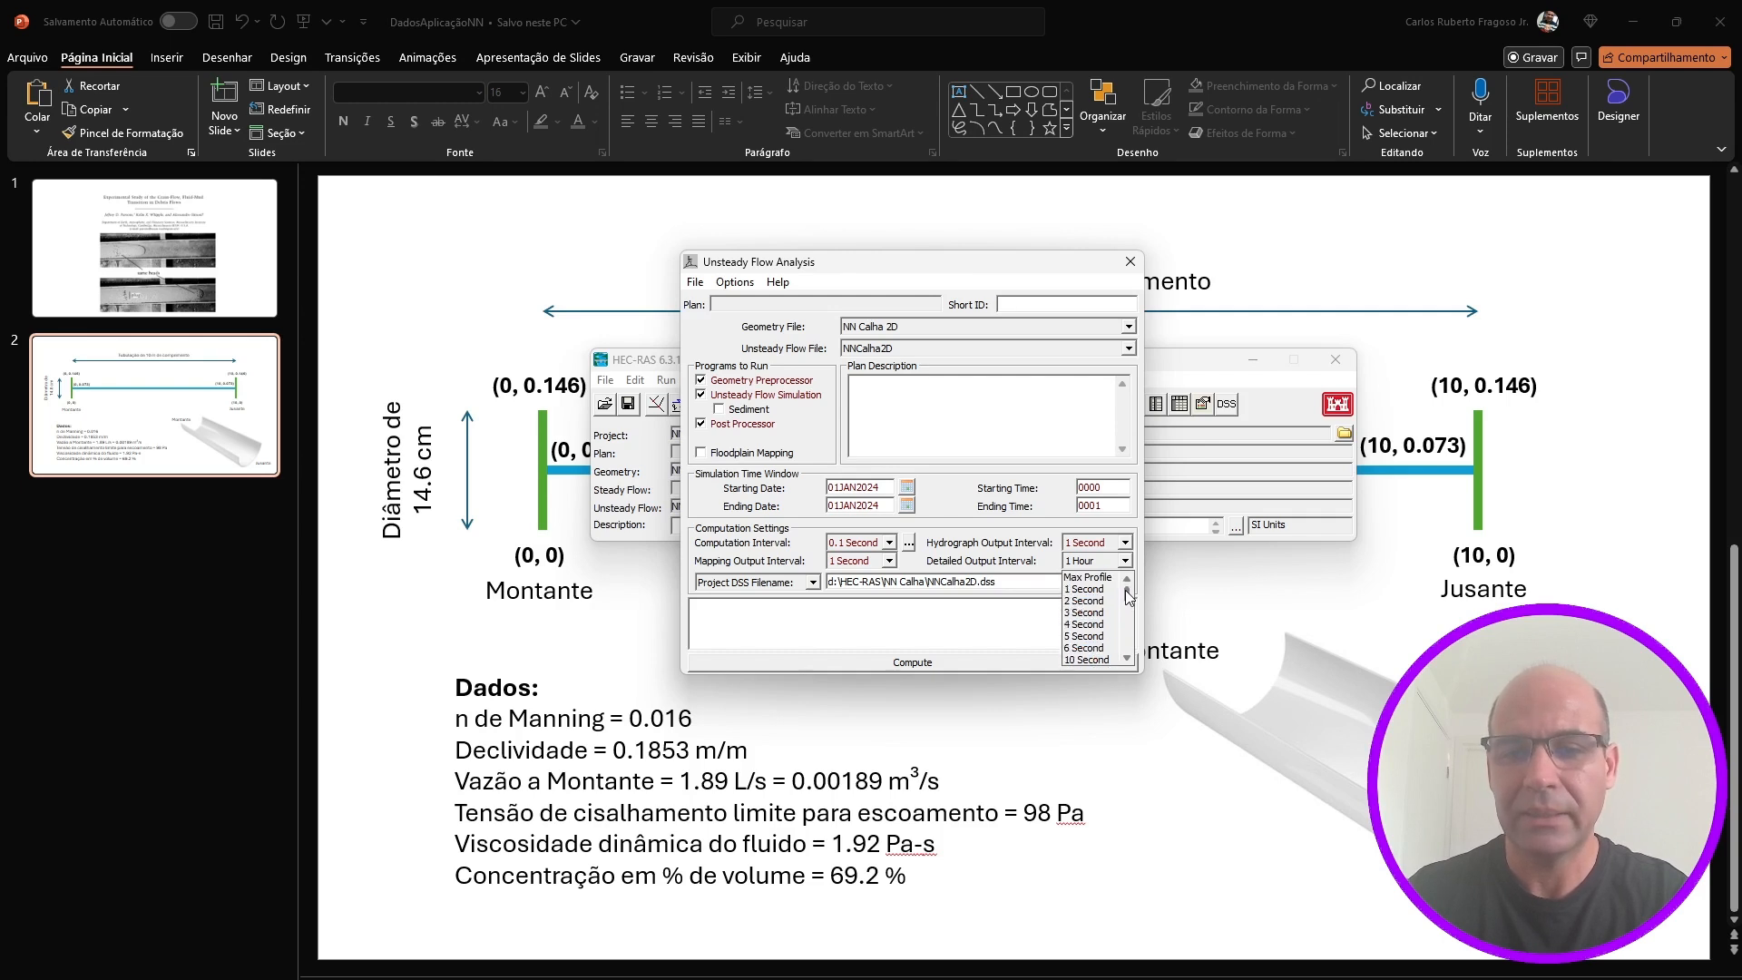
pyautogui.click(1089, 577)
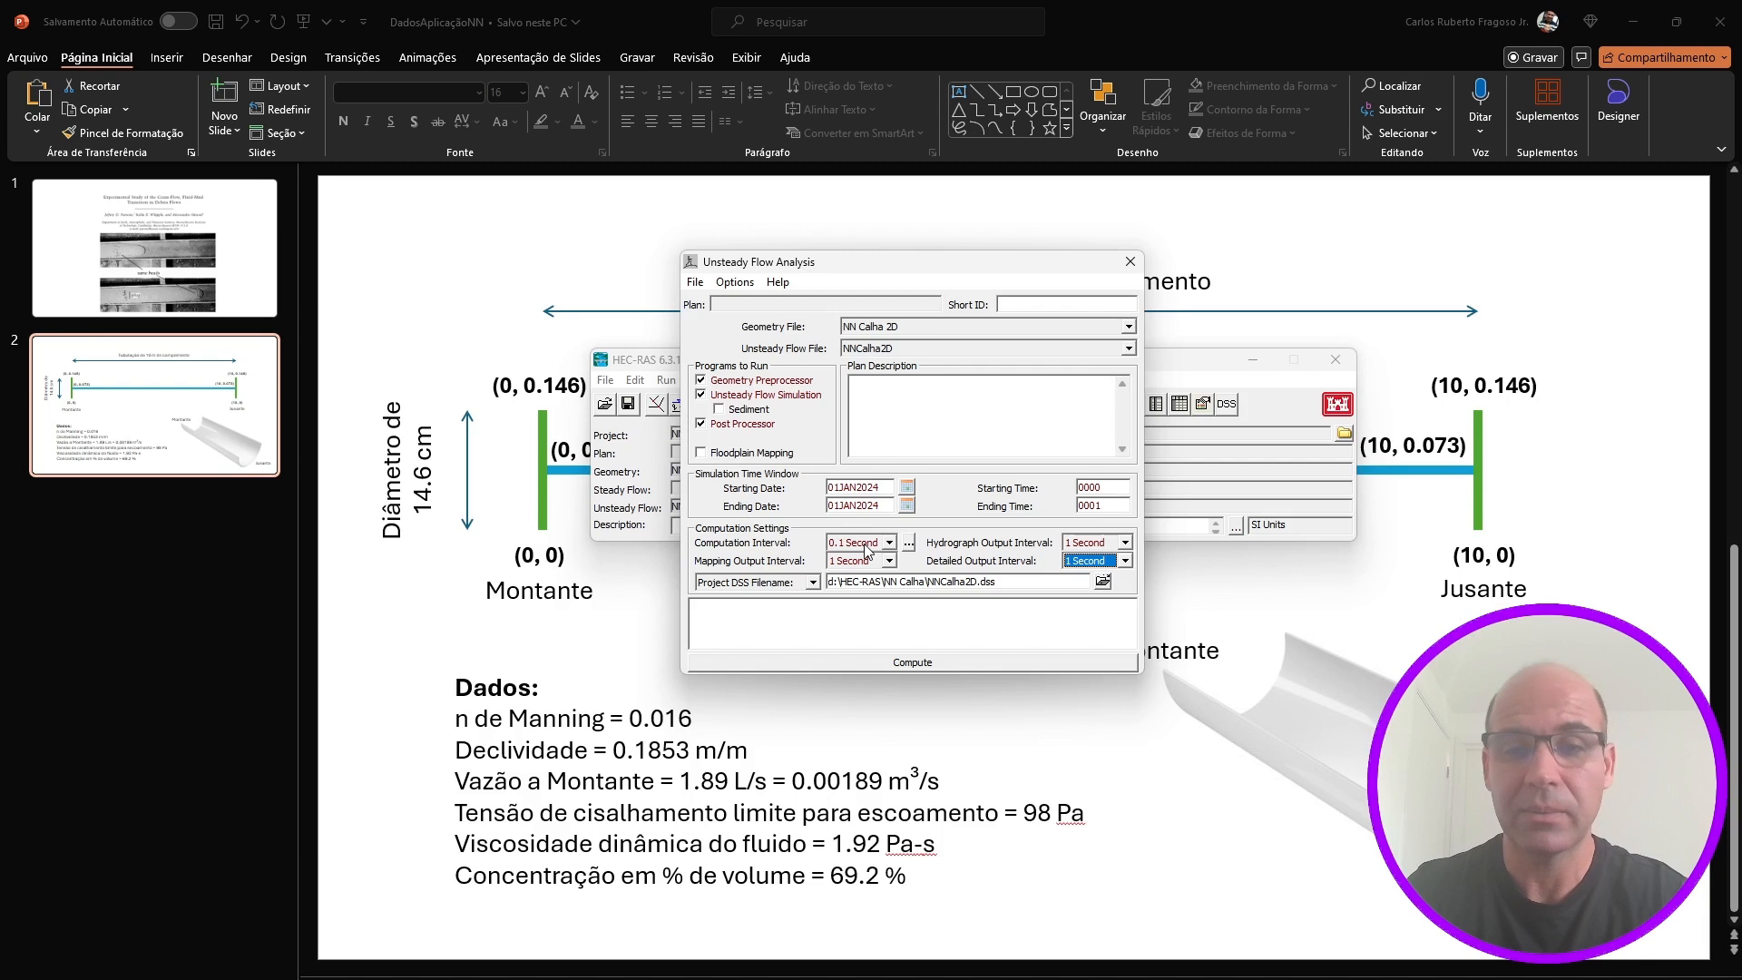
# Open the advanced time step control options and switch the method to Adjust Time Step Based on Courant
pyautogui.click(910, 544)
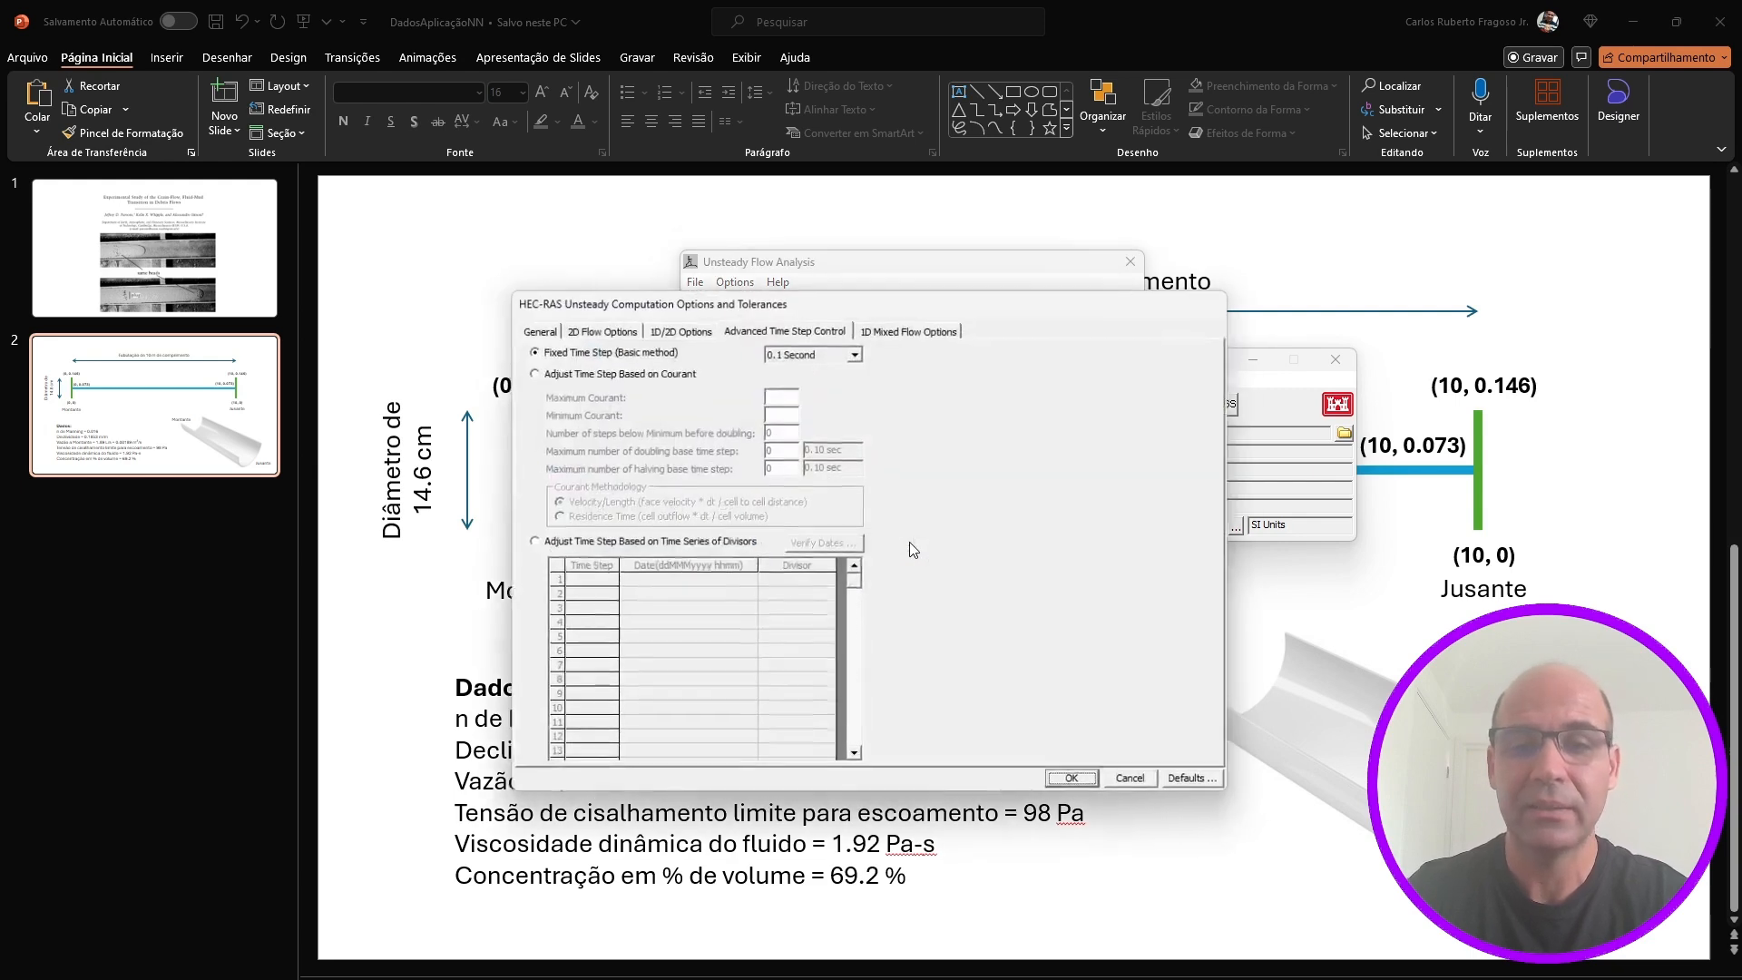
pyautogui.moveTo(769, 301); pyautogui.dragTo(891, 272)
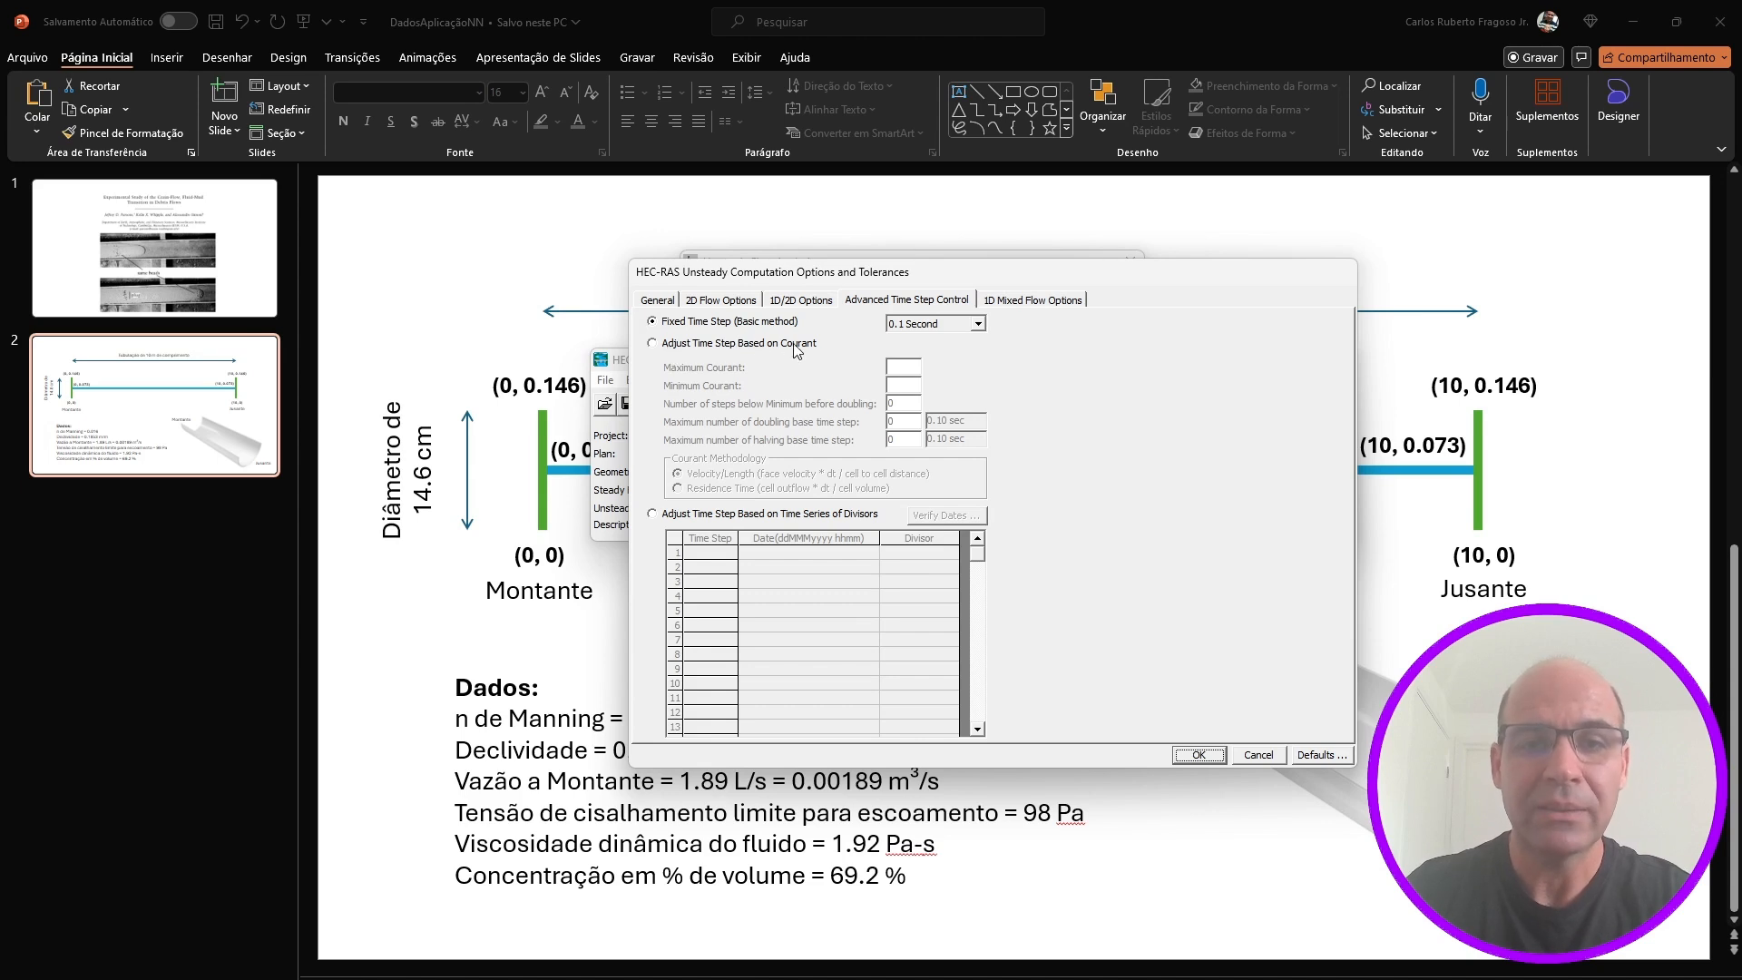
pyautogui.click(667, 348)
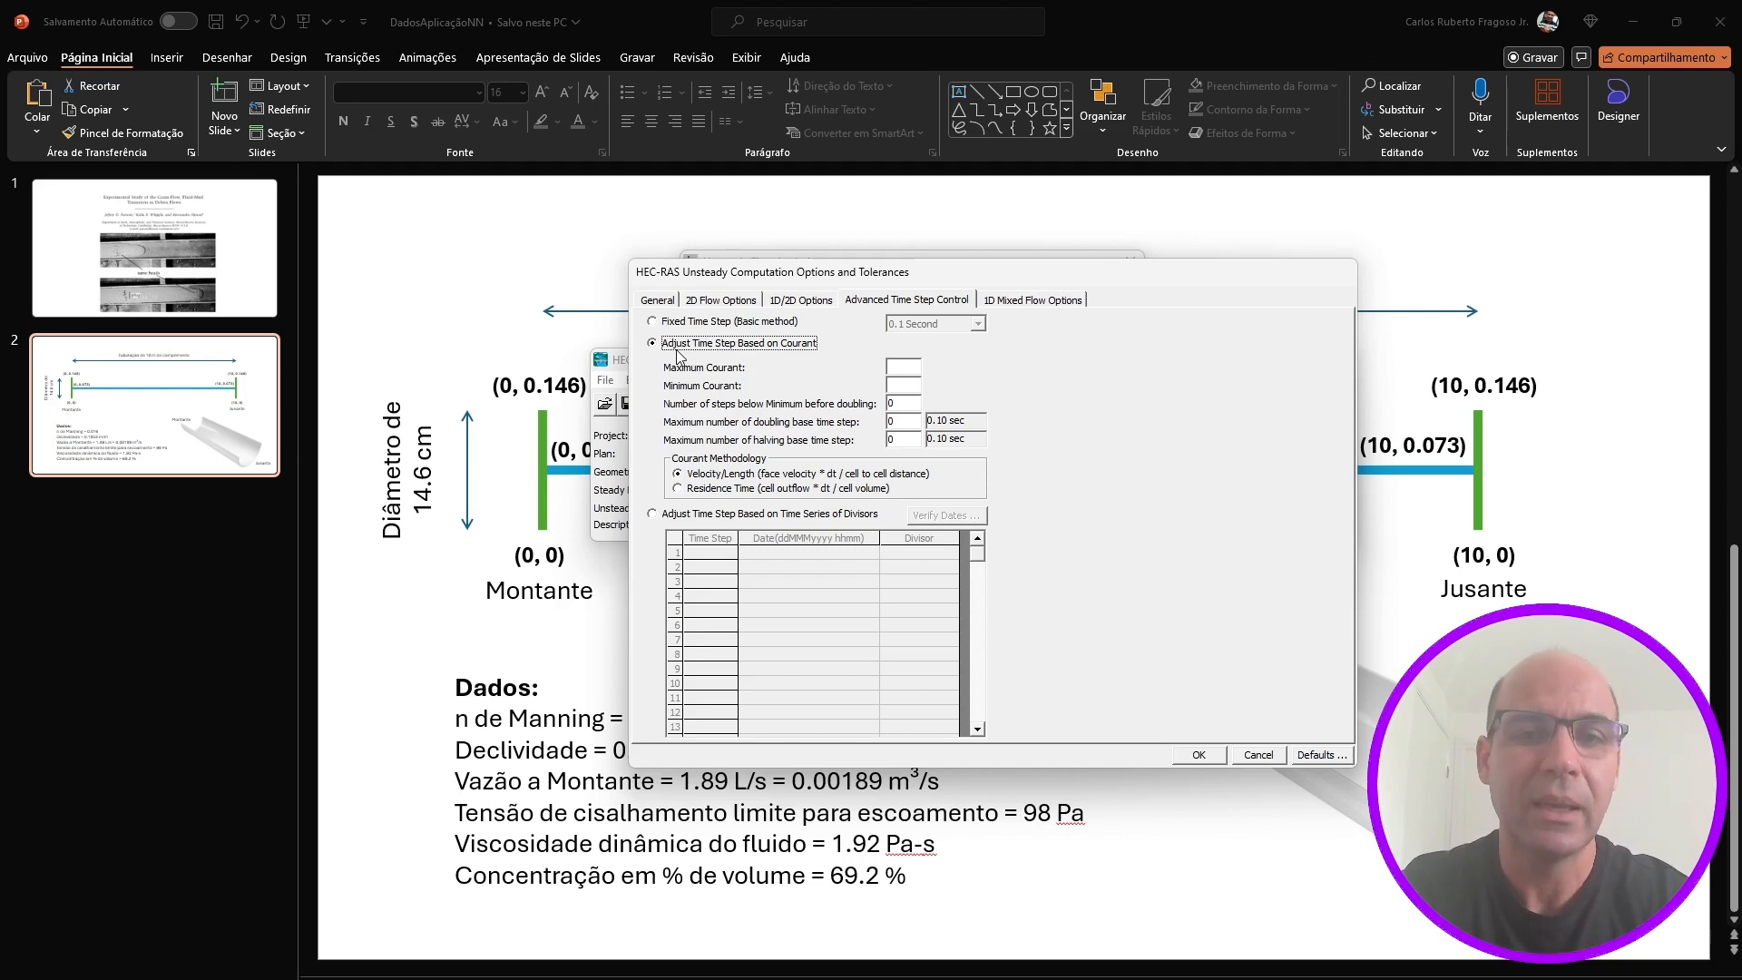
# Set maximum Courant to 1, minimum Courant to 0.2, steps below minimum before doubling to 4, and maximum number of halving base time step to 6
pyautogui.click(898, 367)
pyautogui.write('1')
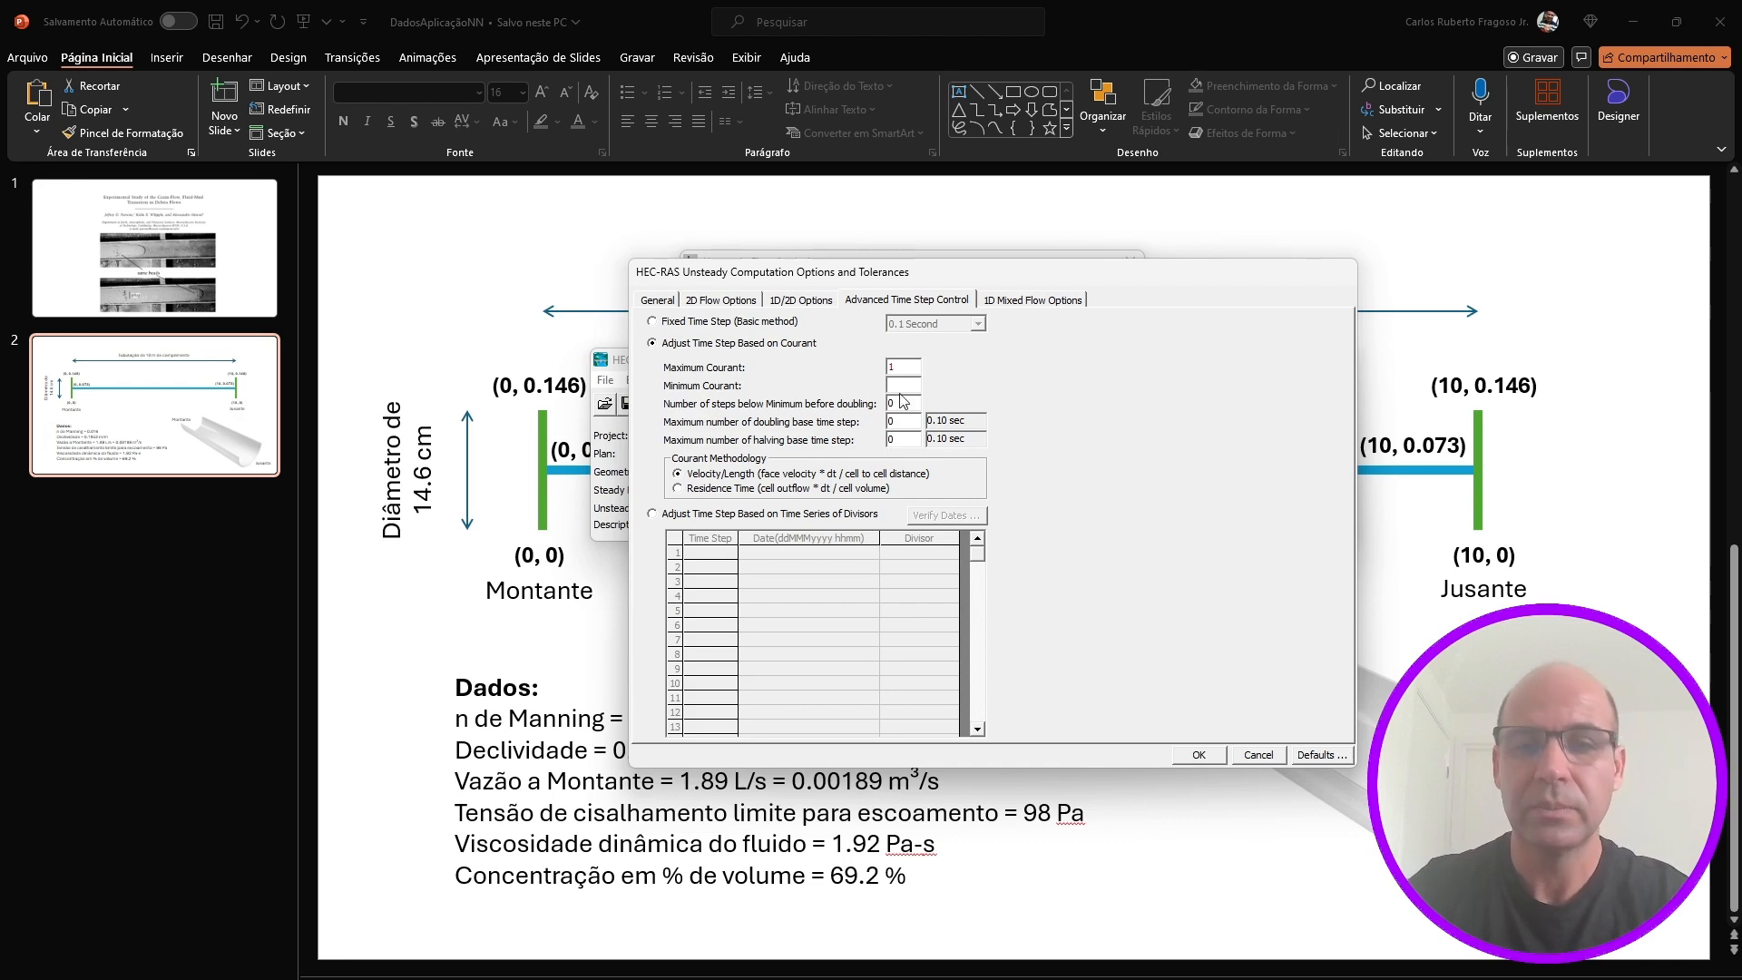
pyautogui.press('Tab')
pyautogui.write('0.2')
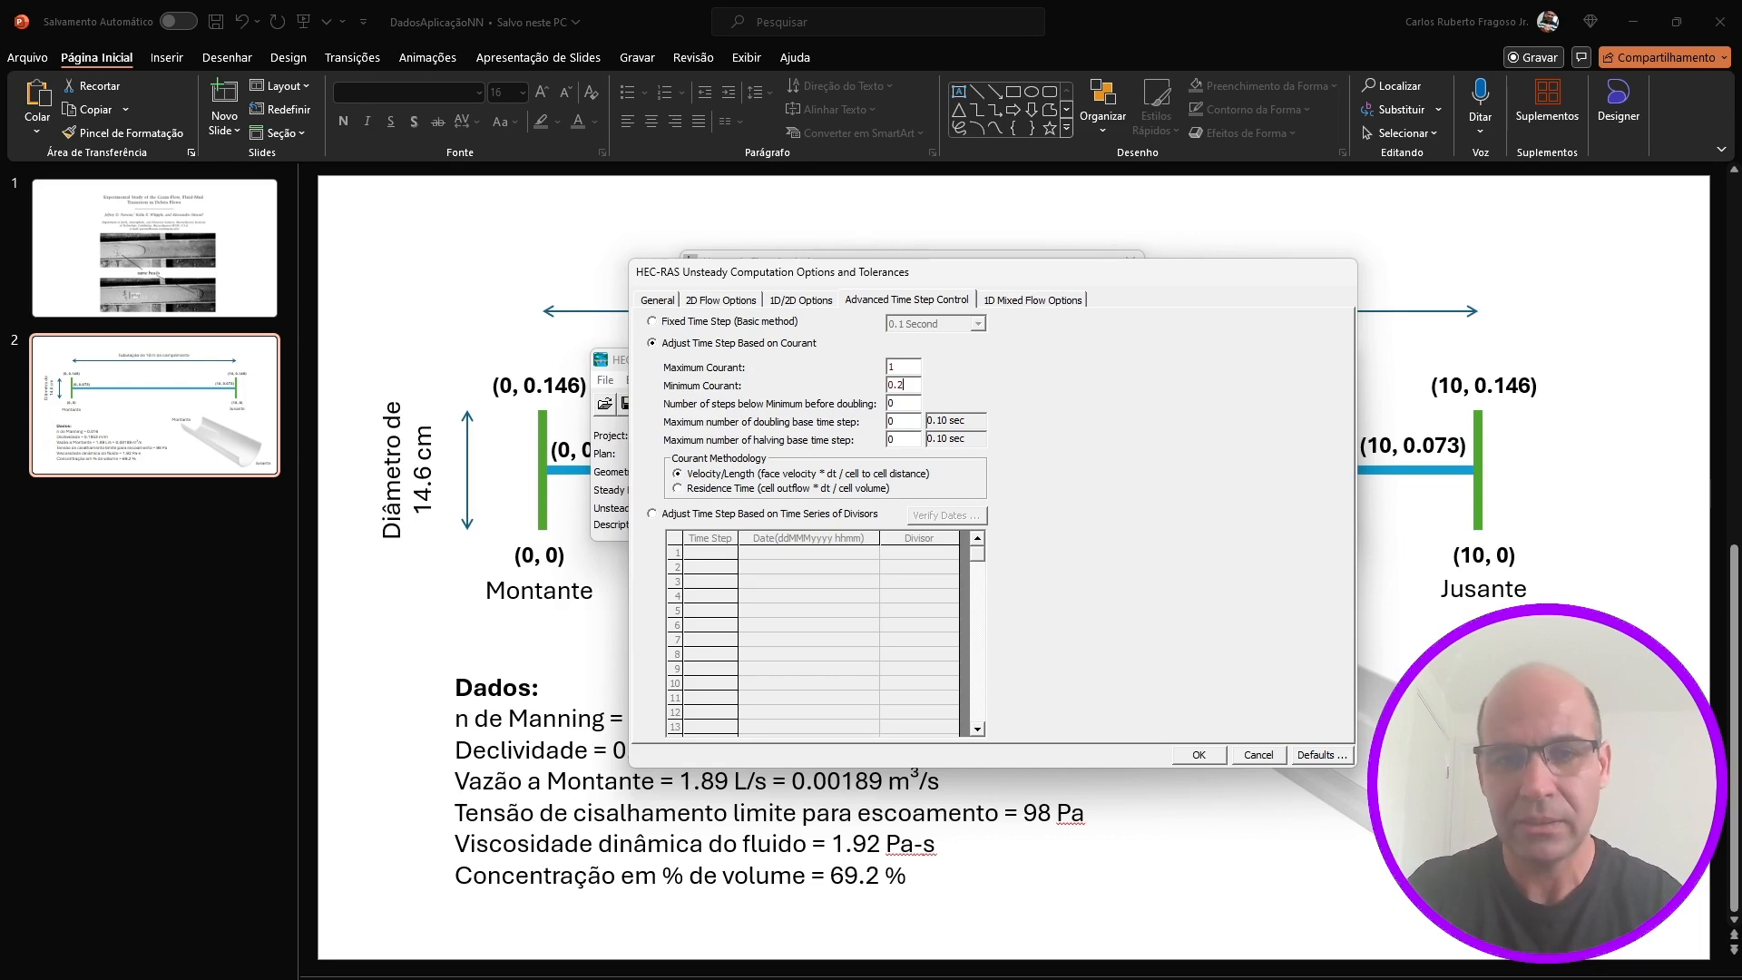
pyautogui.click(903, 407)
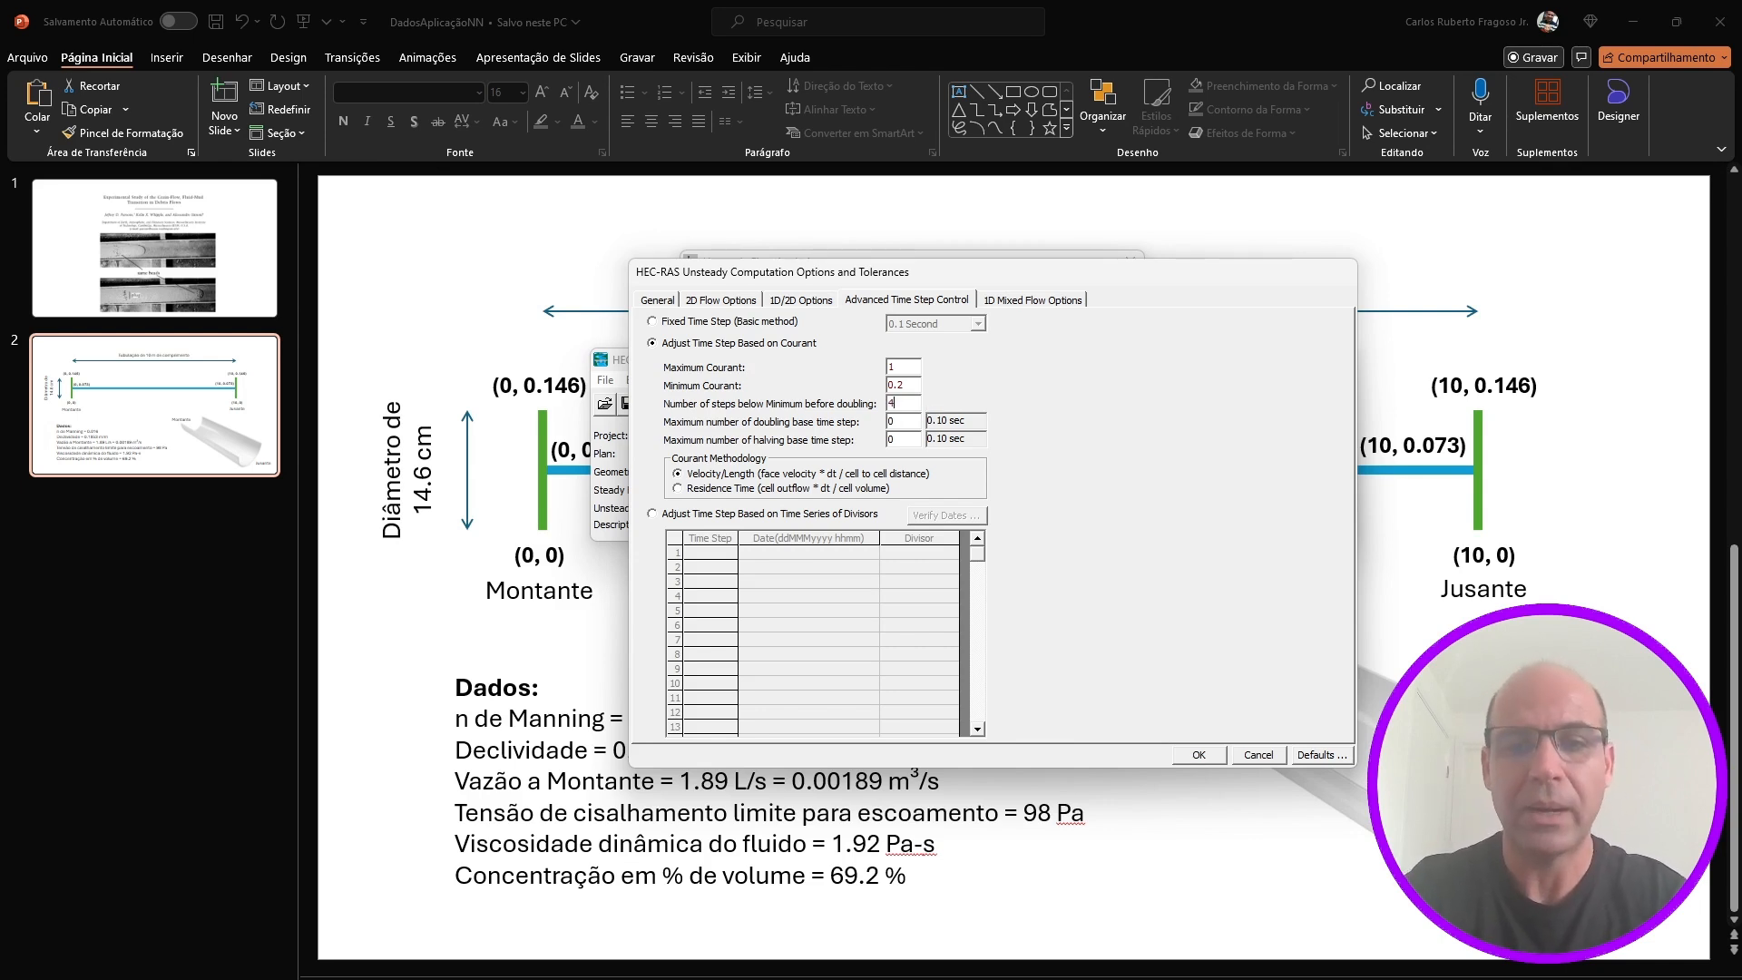
pyautogui.click(905, 443)
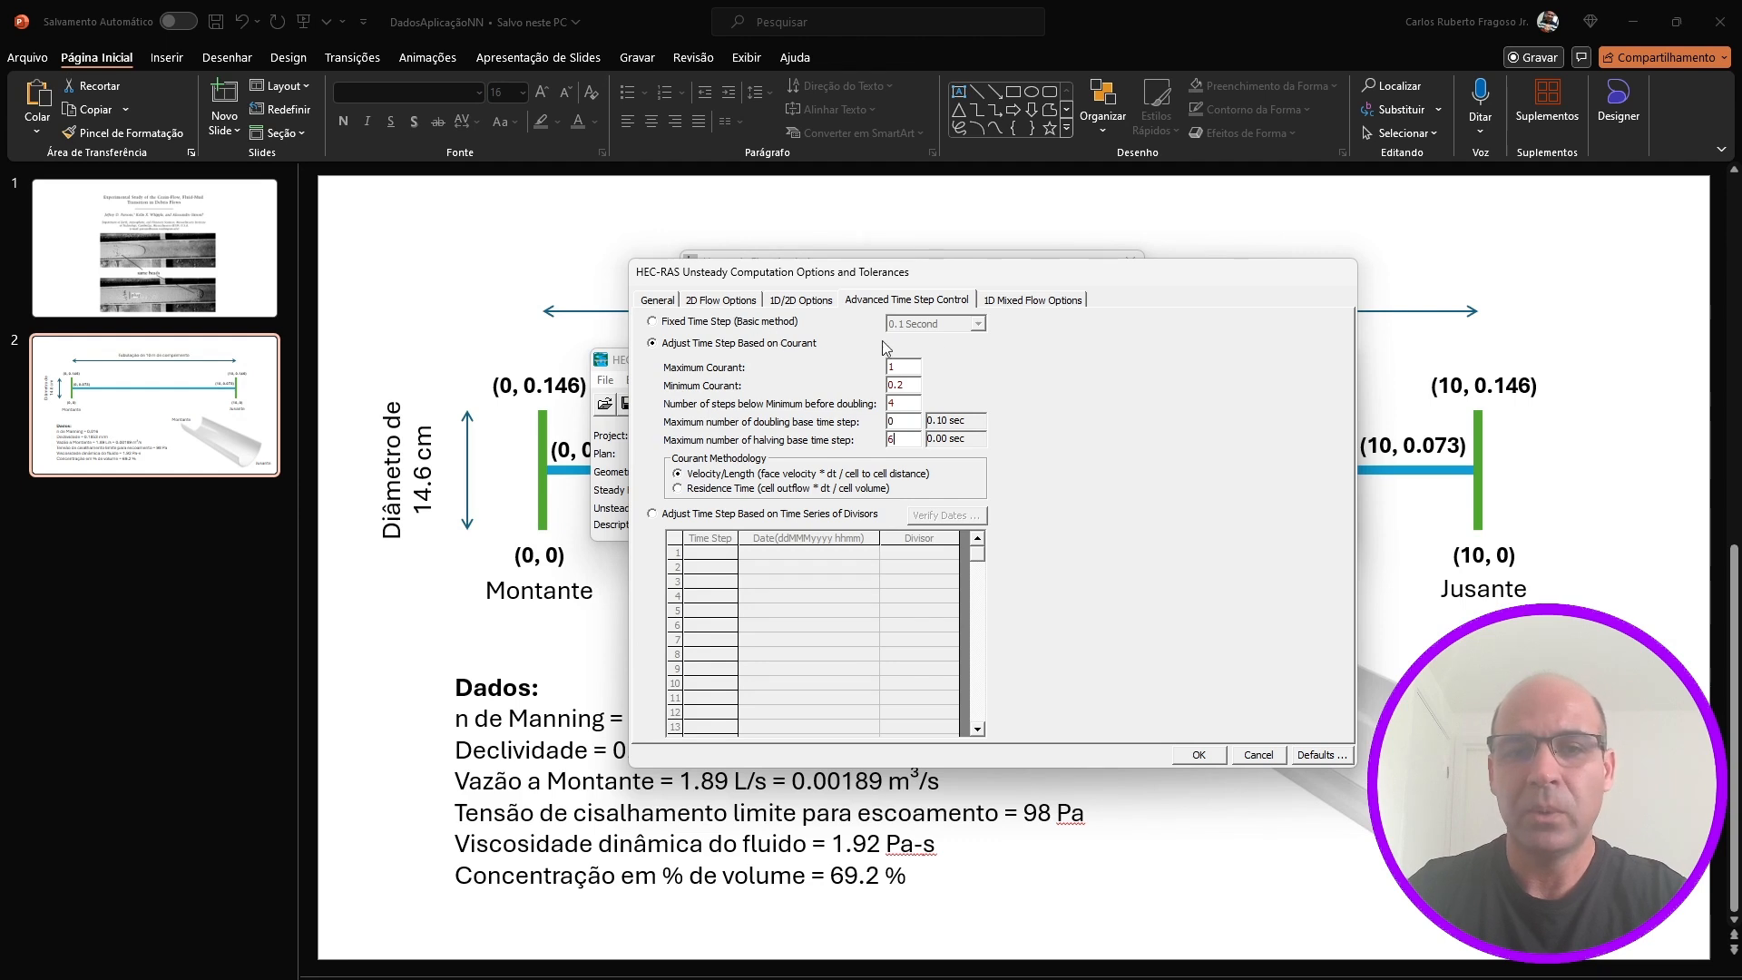
# Set the 2D flow equation set to SWE-ELM (original/faster) for both the default and the Perimetro area, and accept the computation options
pyautogui.click(733, 309)
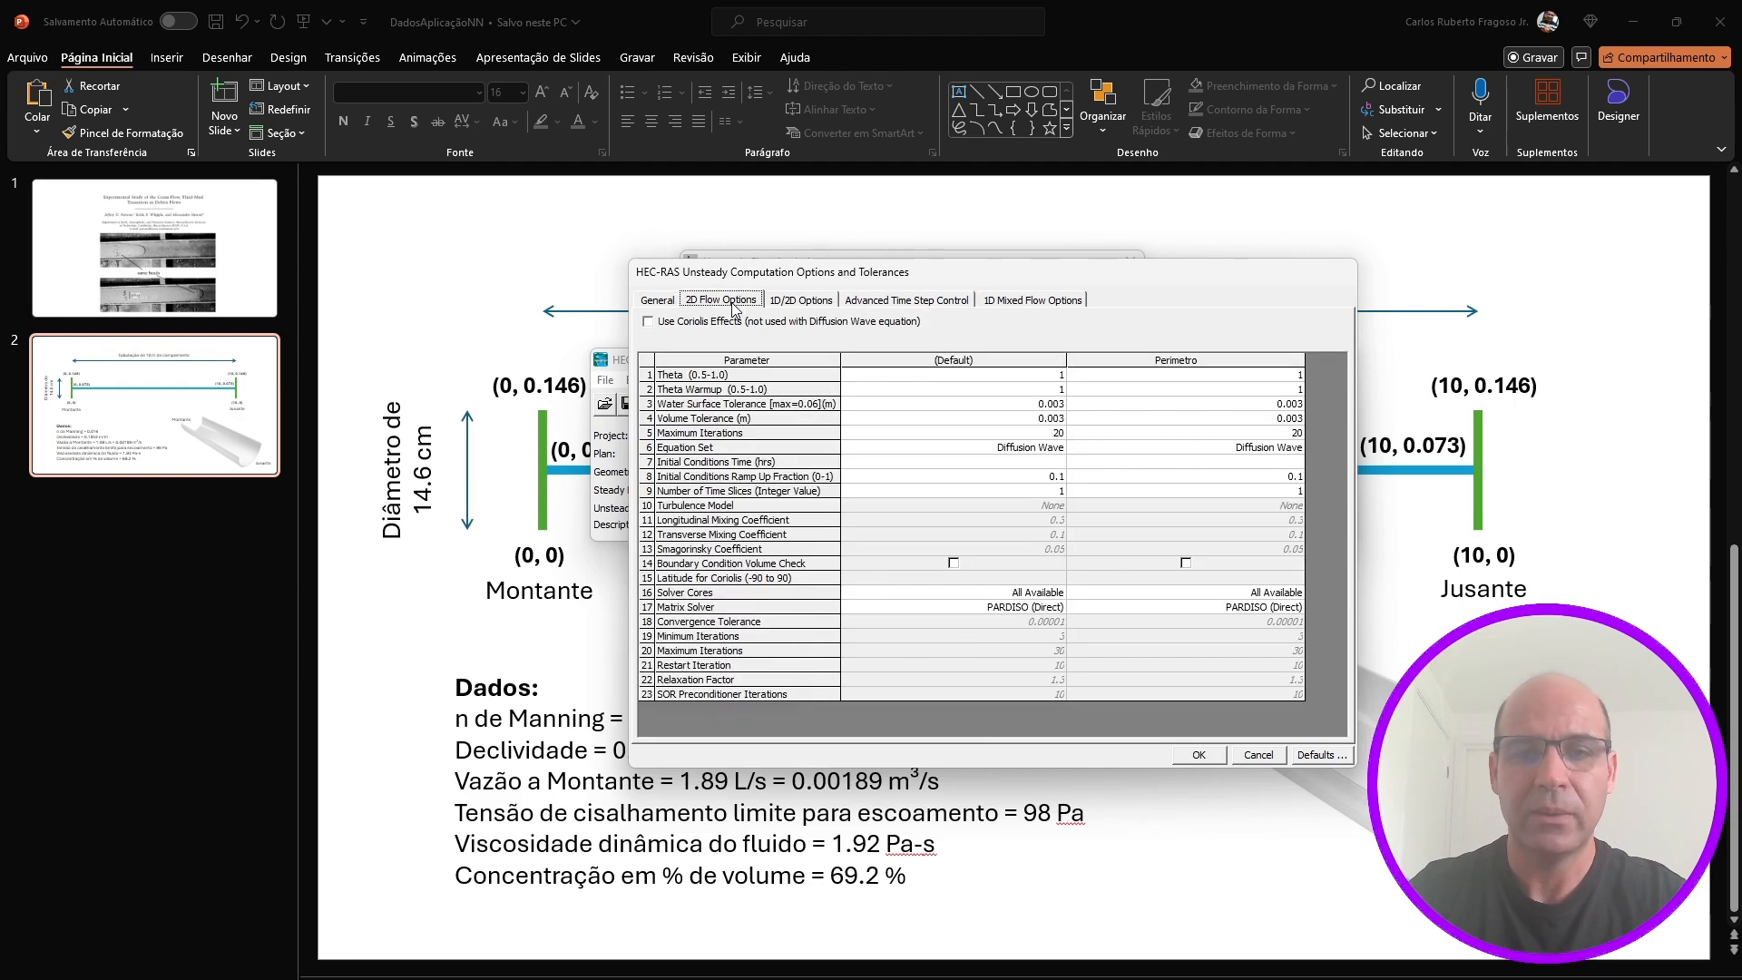
pyautogui.click(1049, 453)
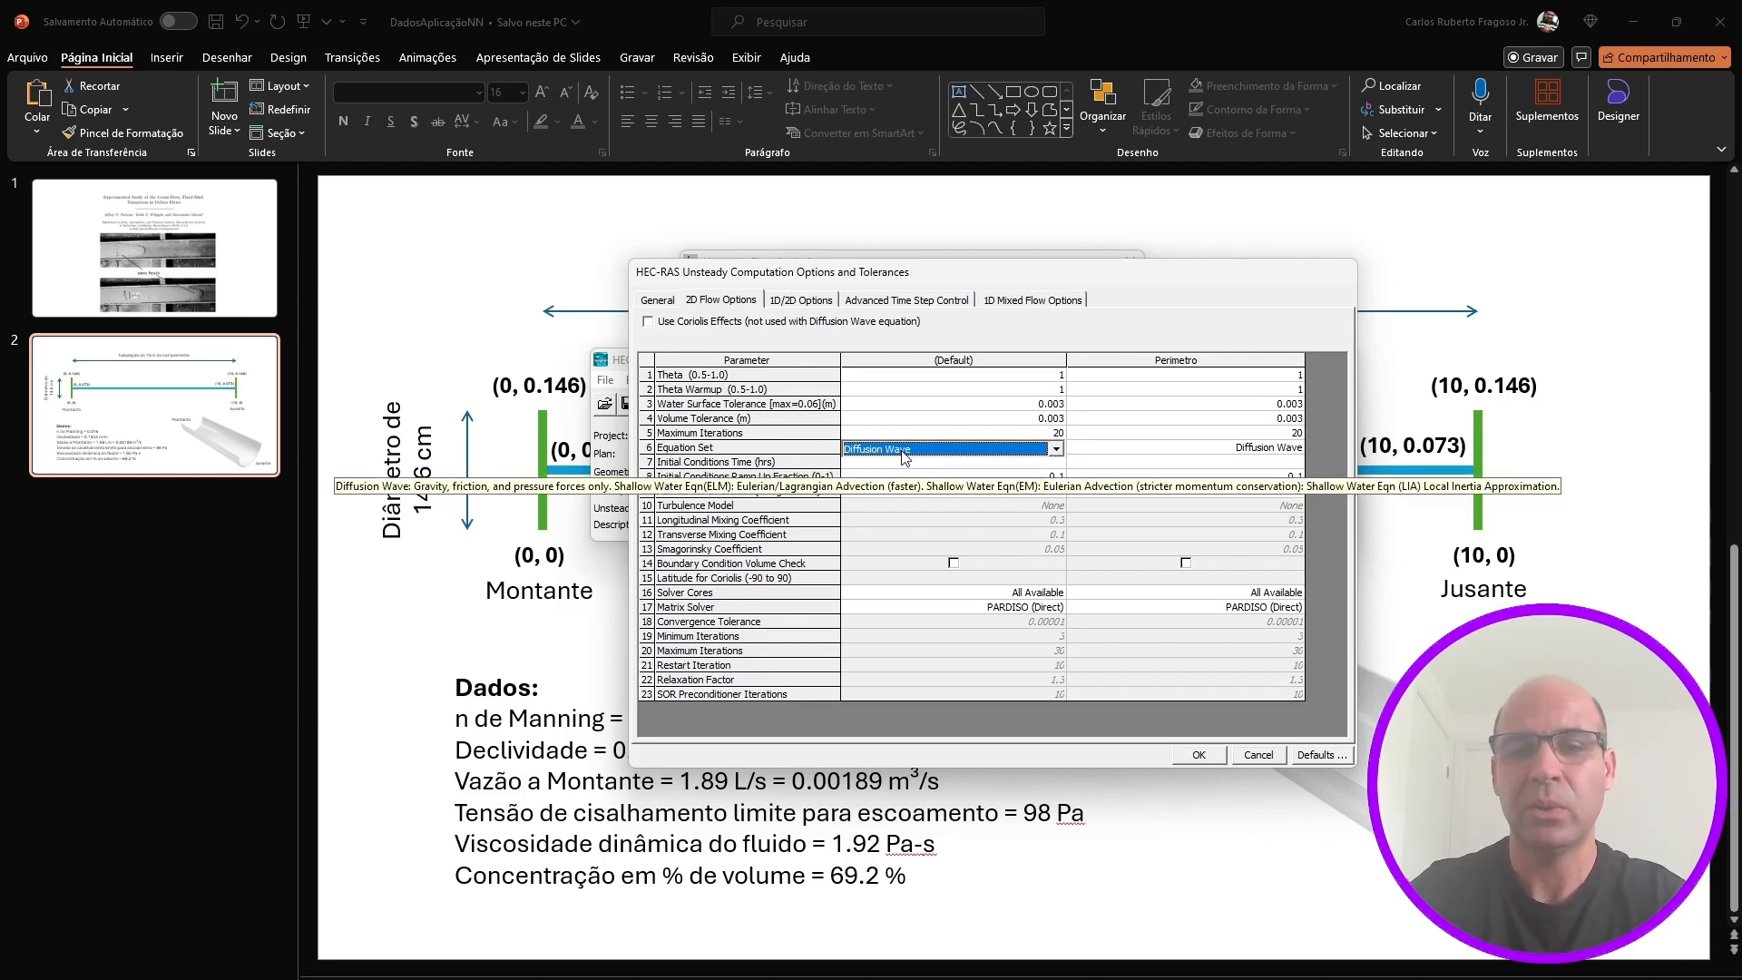
pyautogui.click(1055, 450)
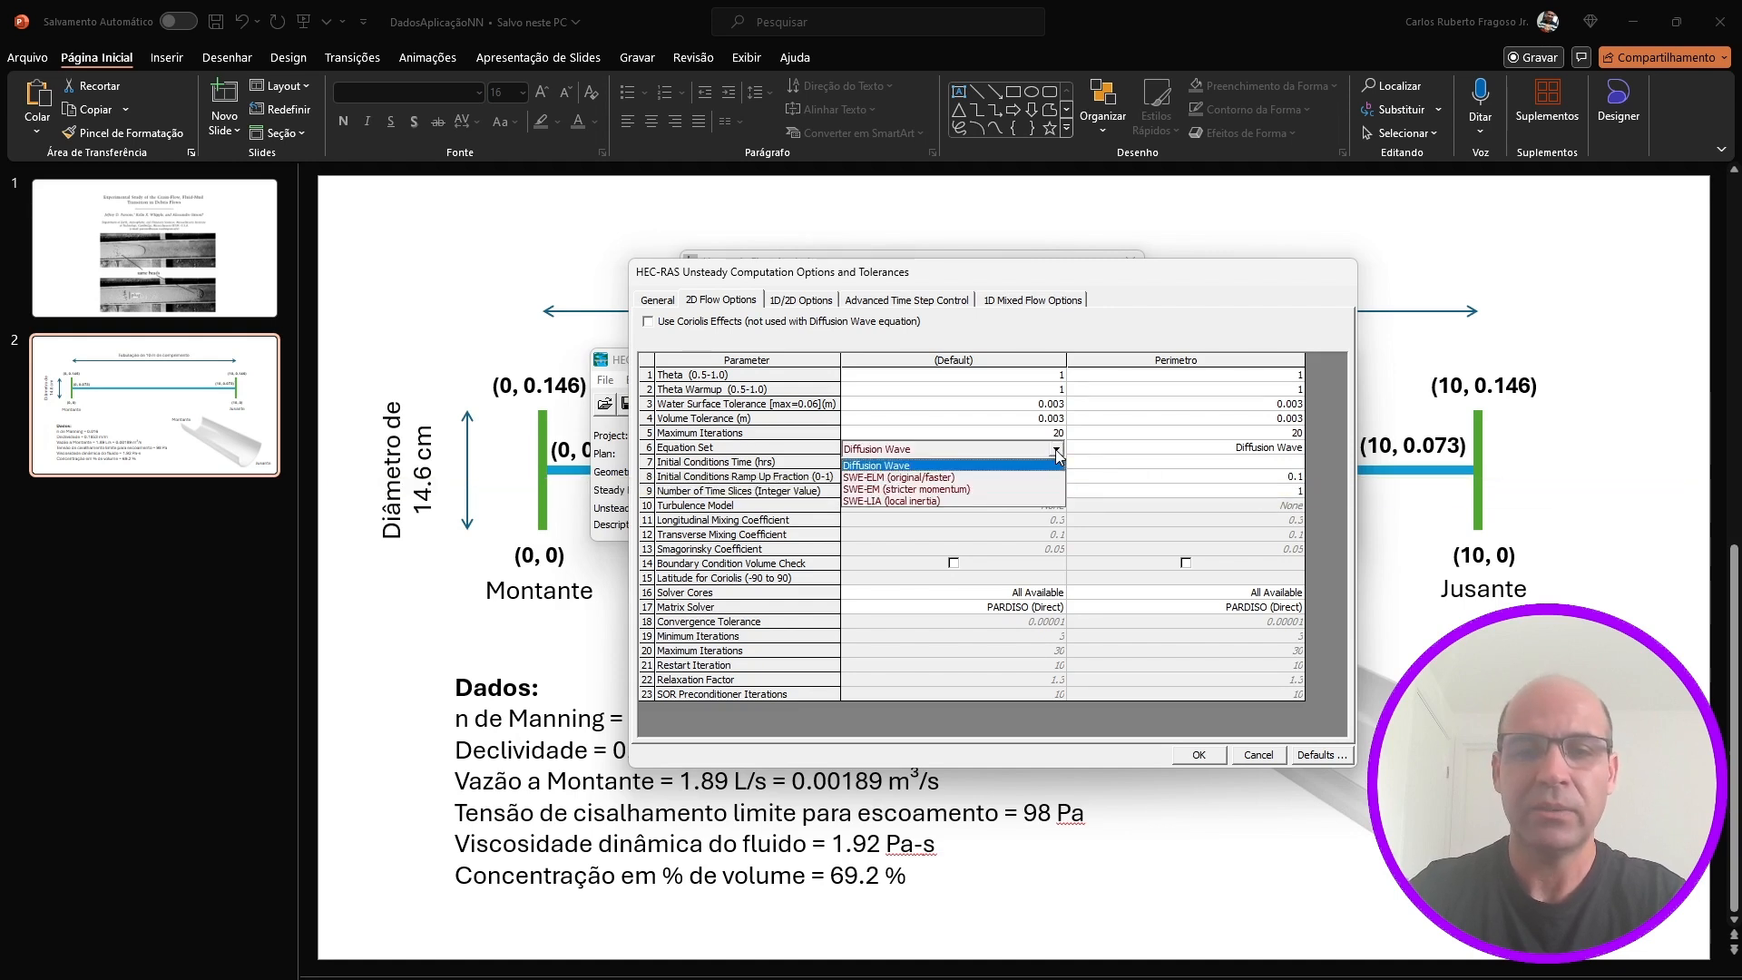
pyautogui.click(894, 481)
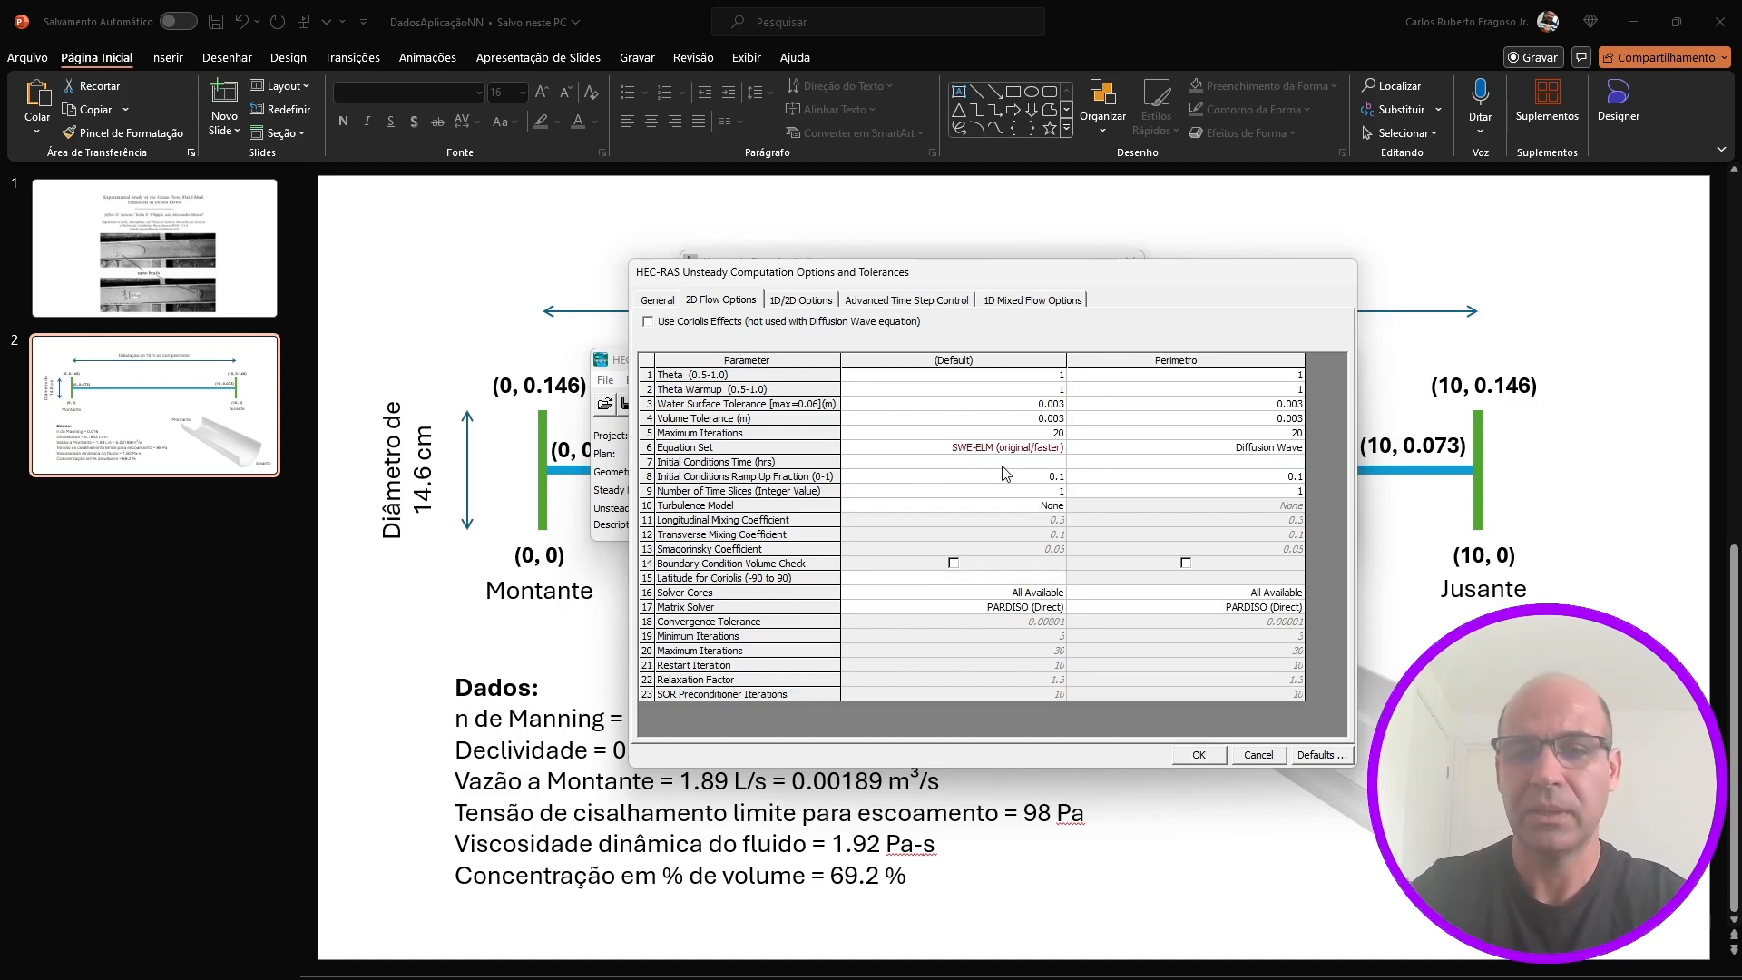
pyautogui.click(1247, 456)
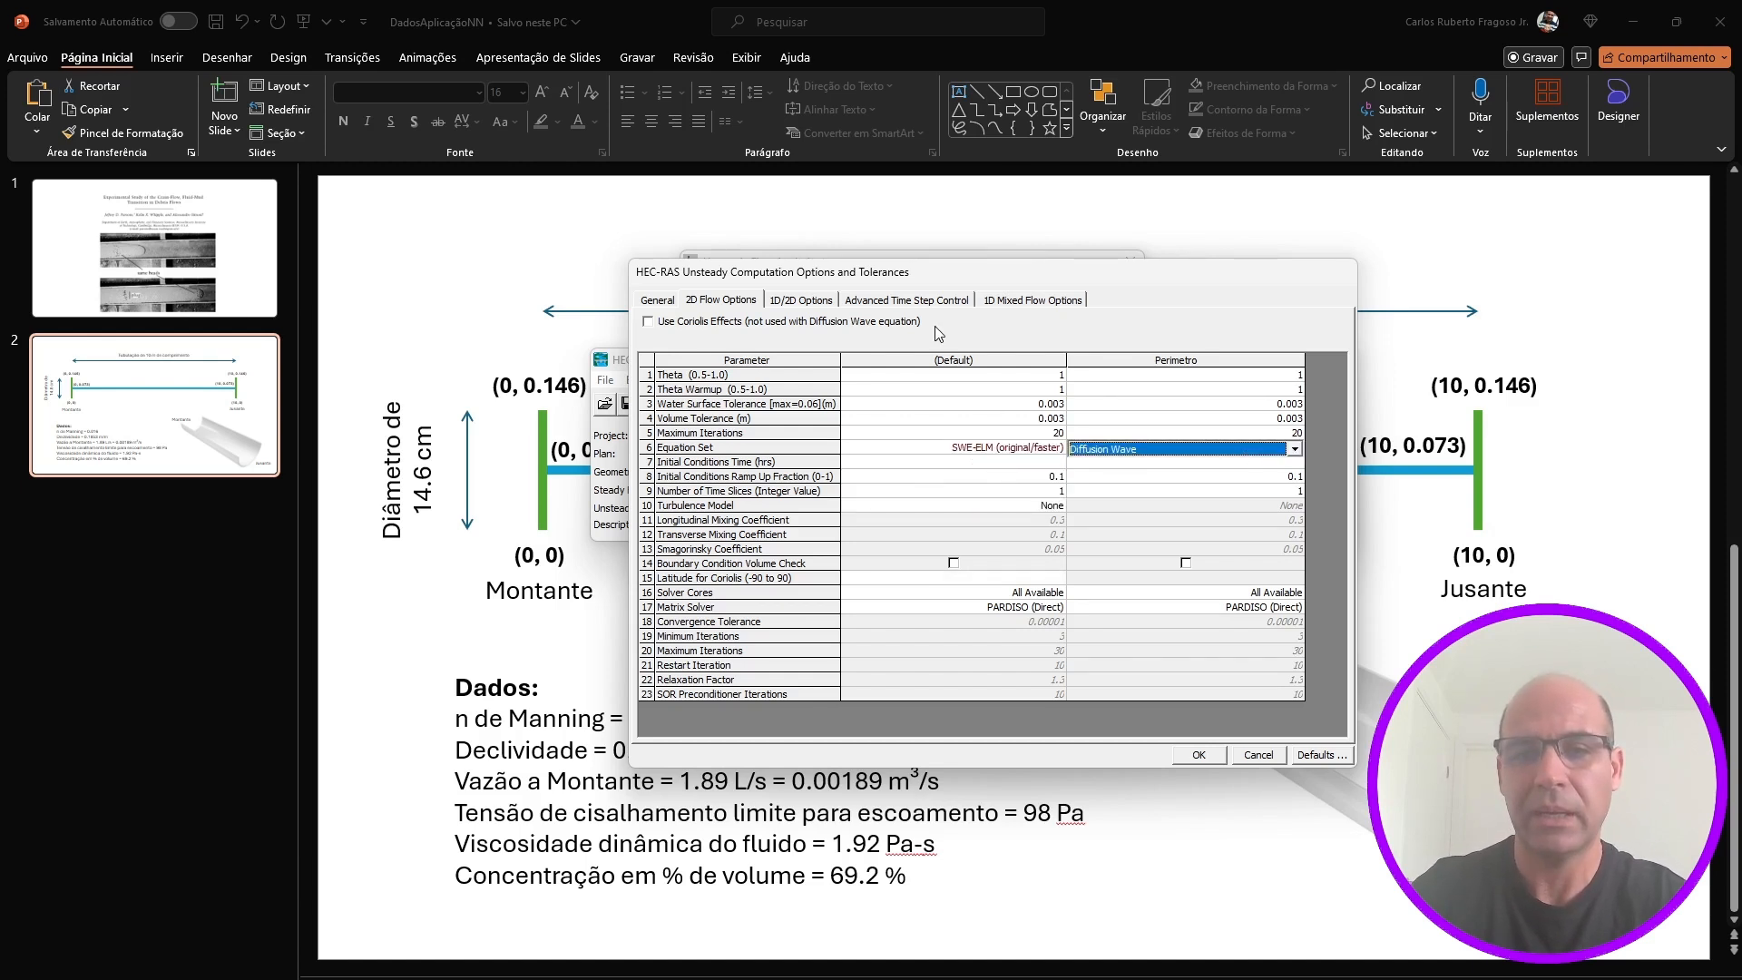
pyautogui.click(1295, 454)
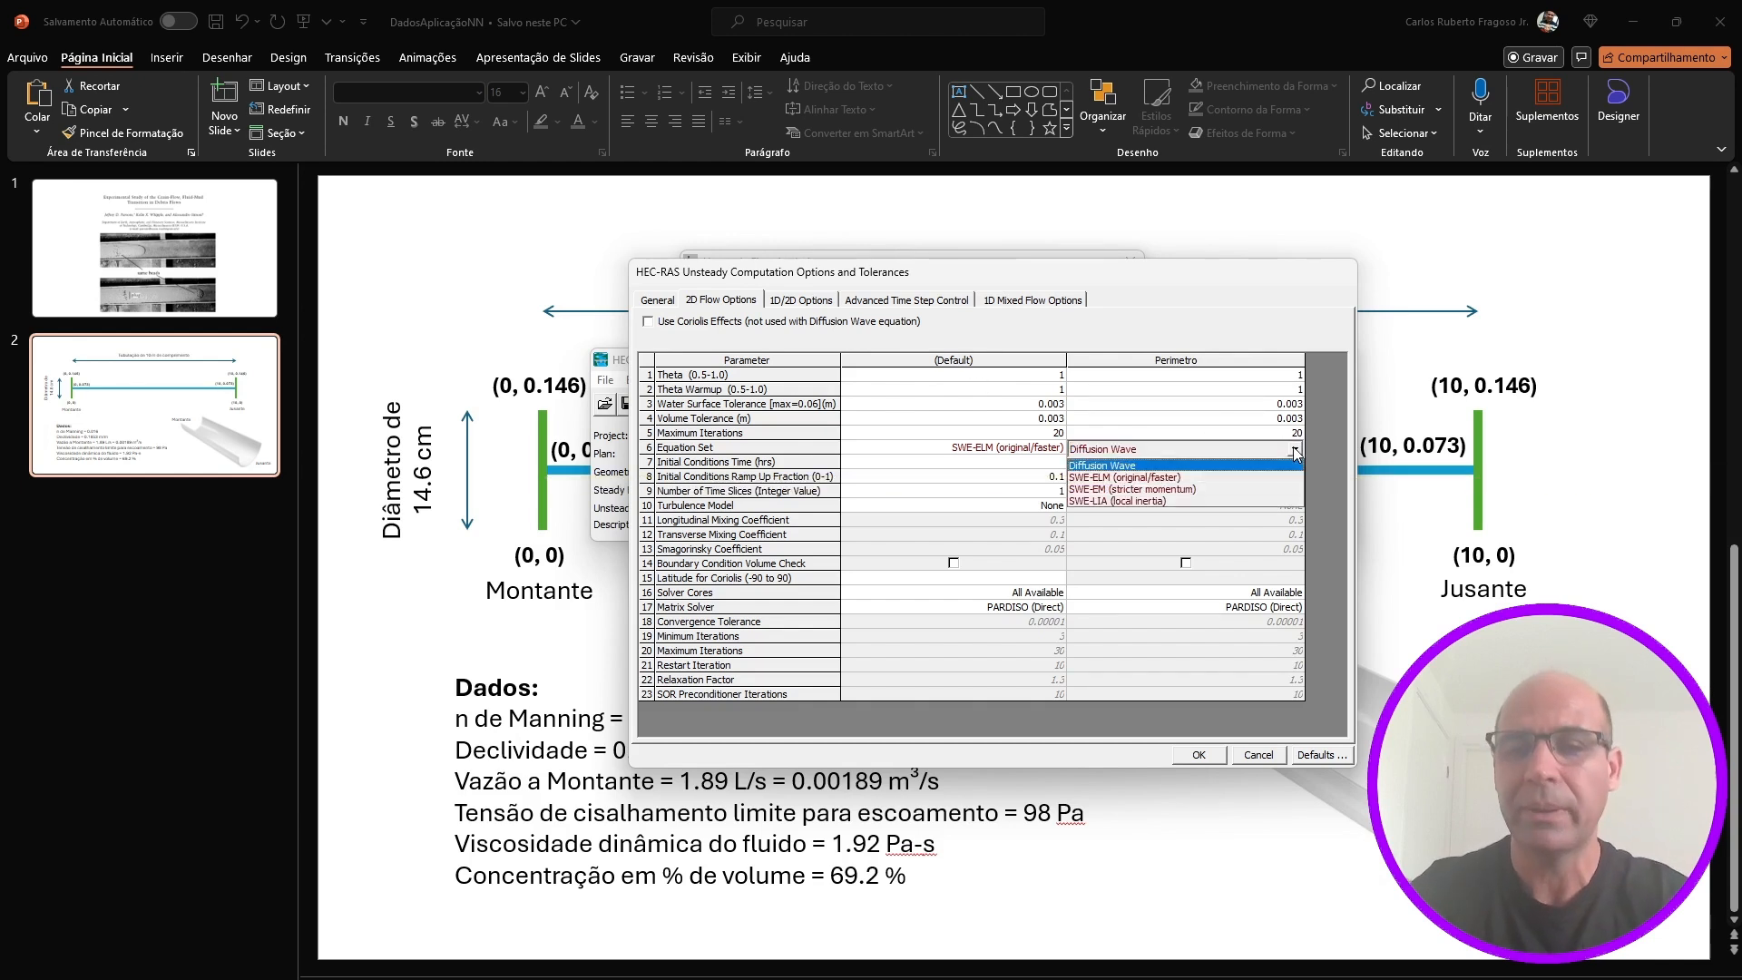
pyautogui.click(1169, 491)
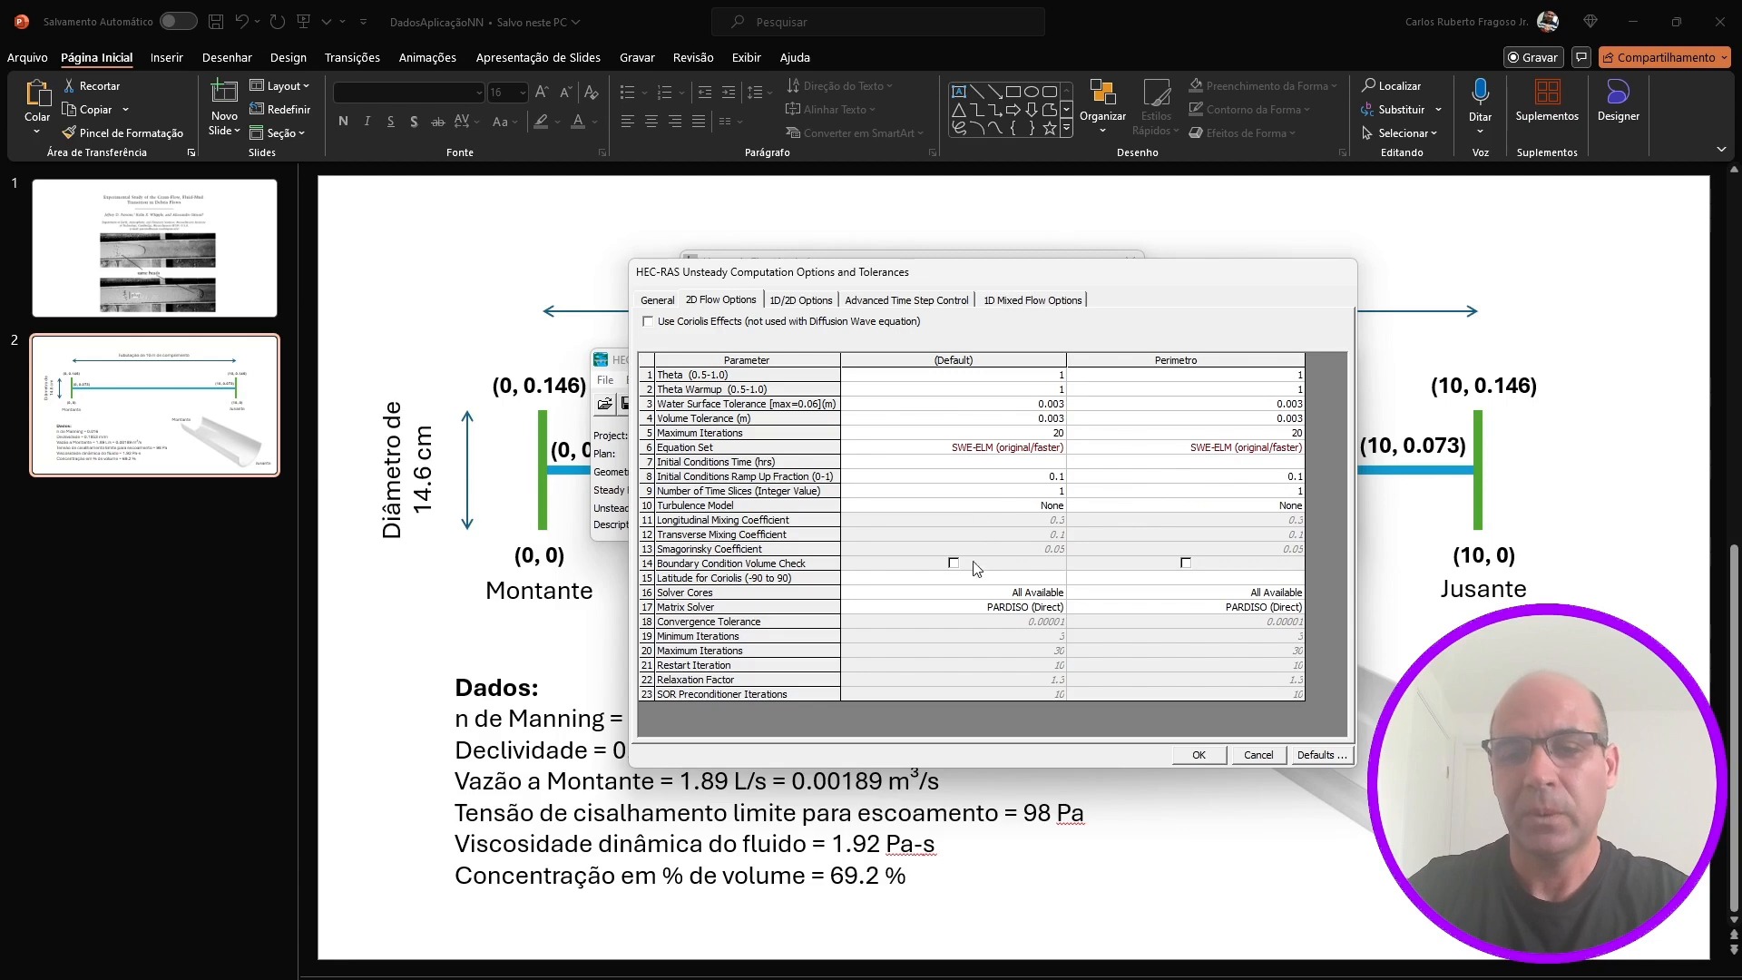
pyautogui.click(1201, 754)
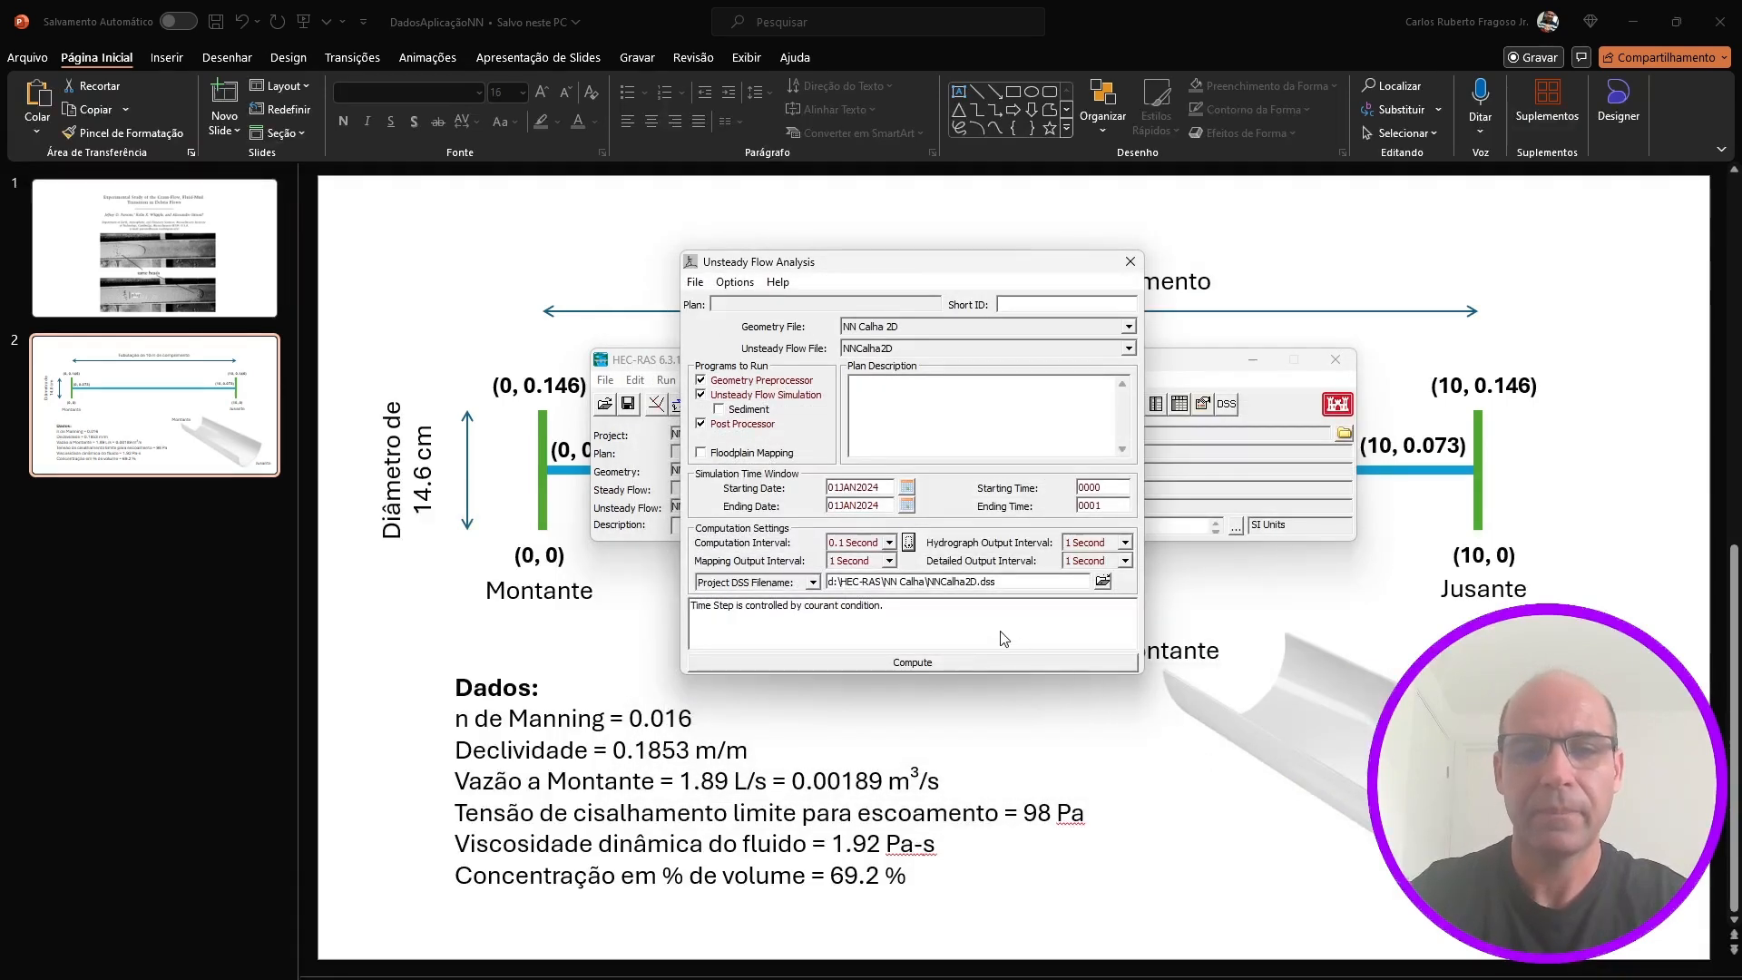
# Save the unsteady flow plan under the title H2O with the short identifier H2O
pyautogui.click(697, 282)
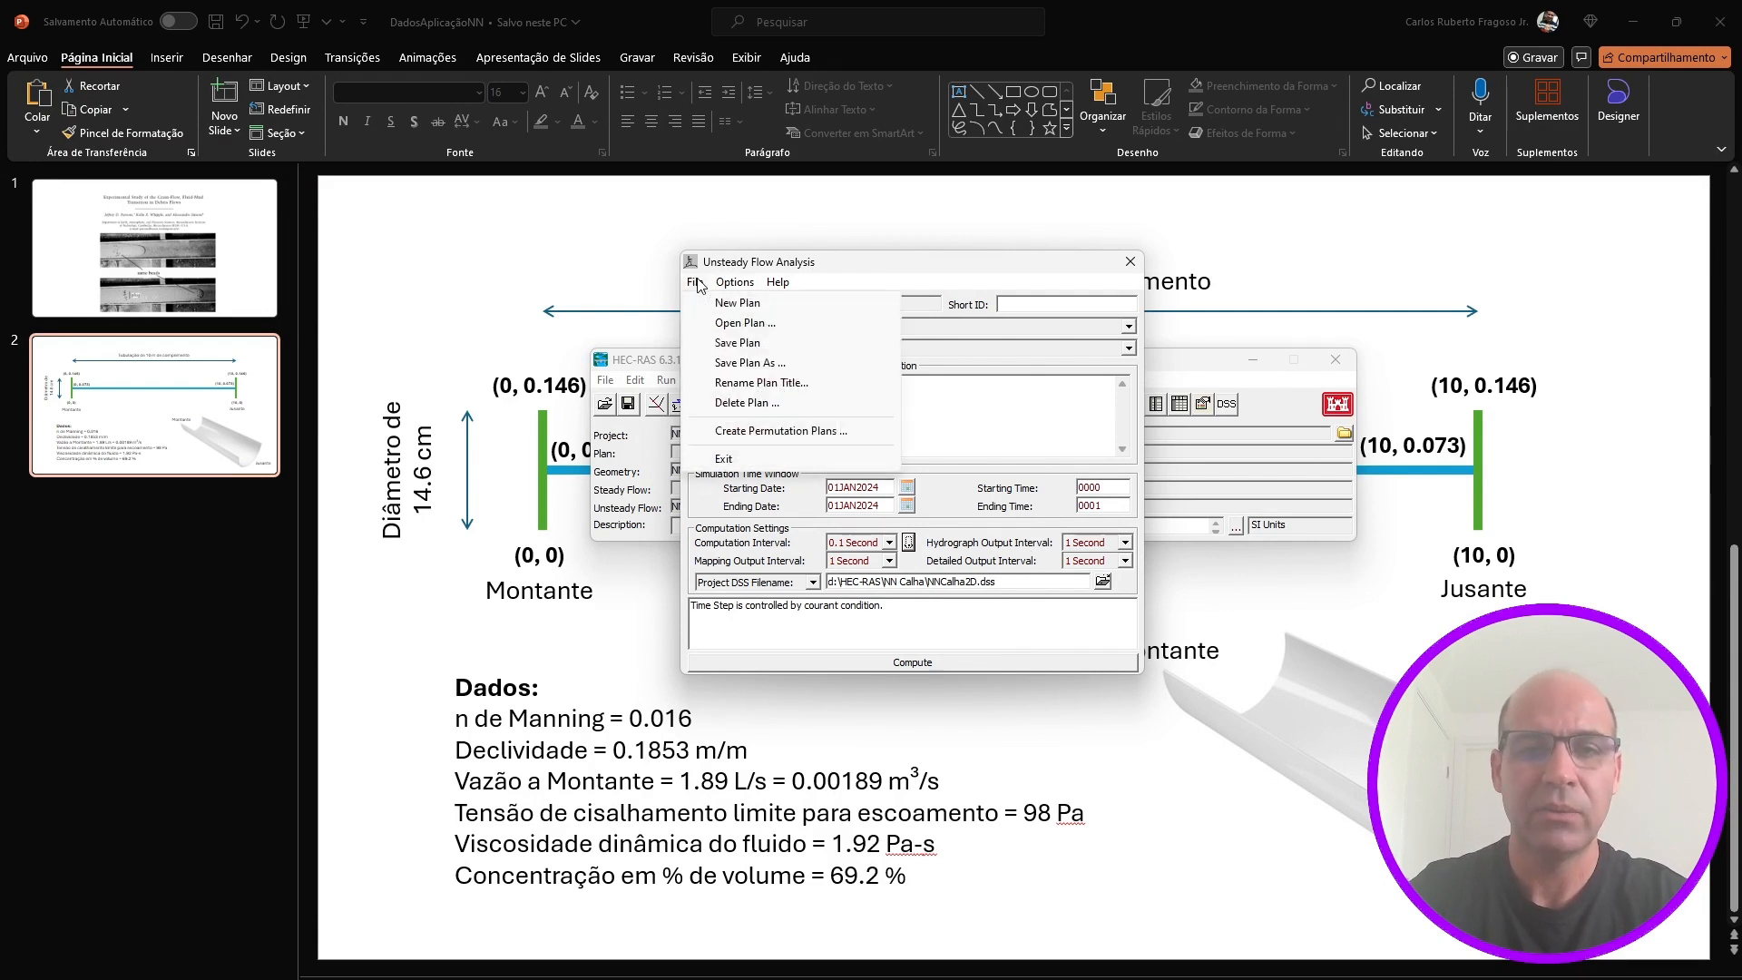
pyautogui.click(760, 361)
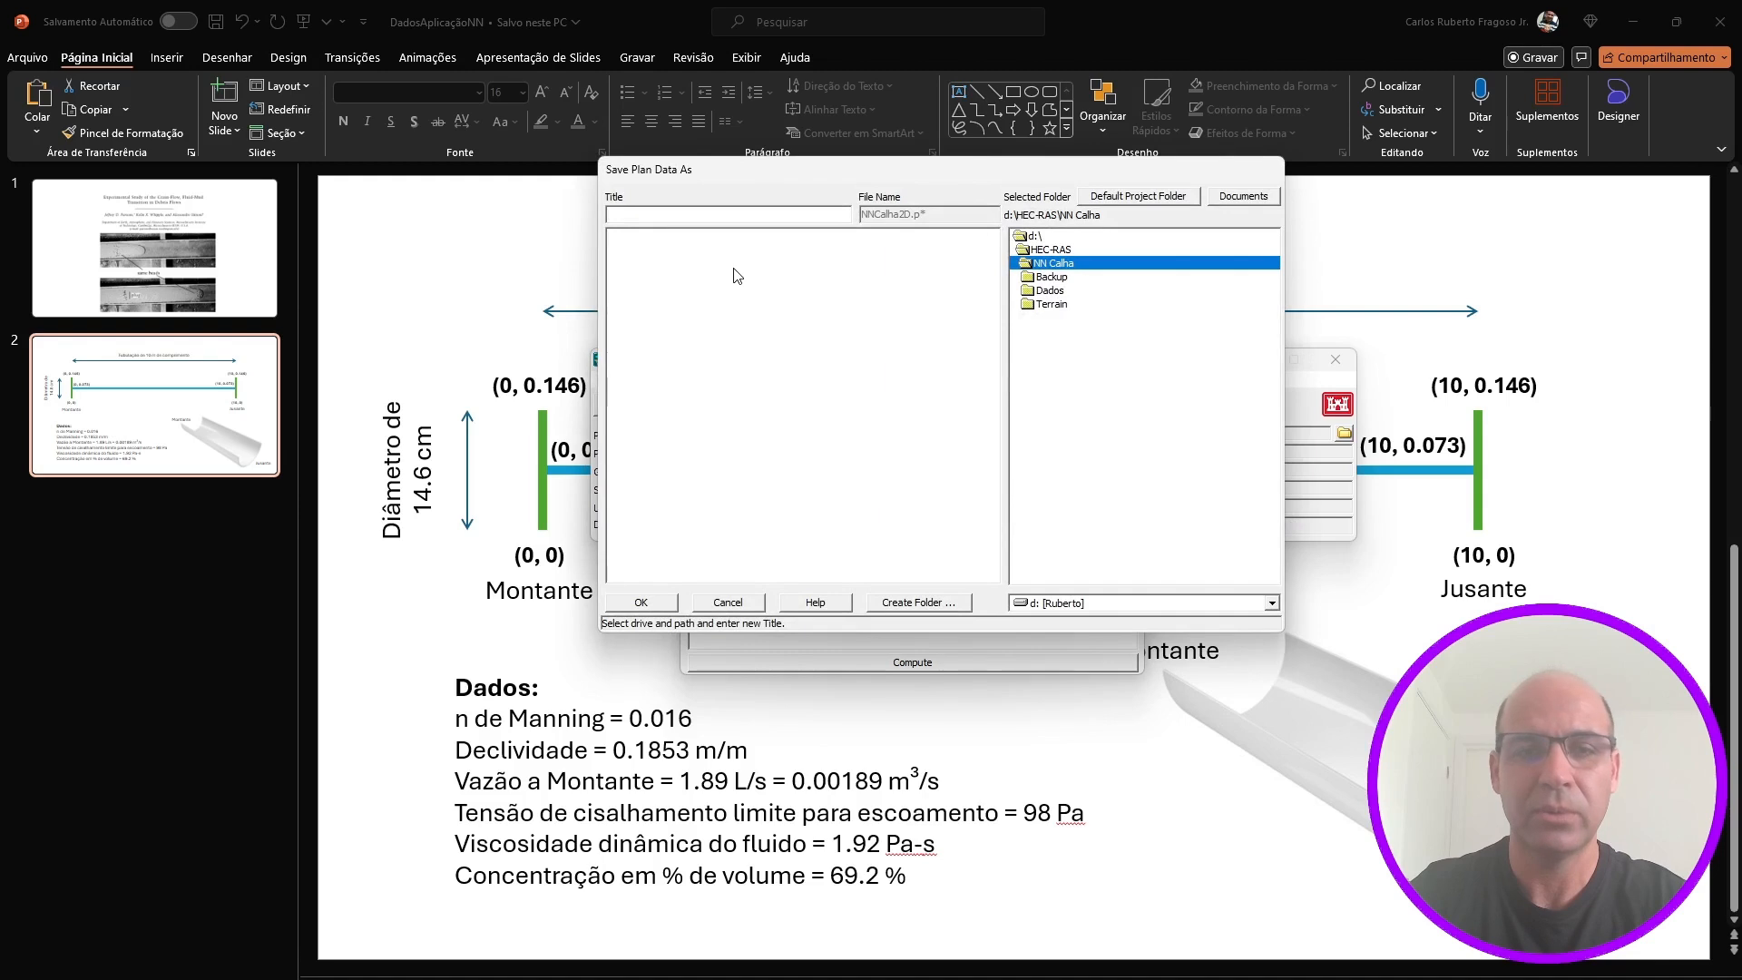
pyautogui.write('H2O')
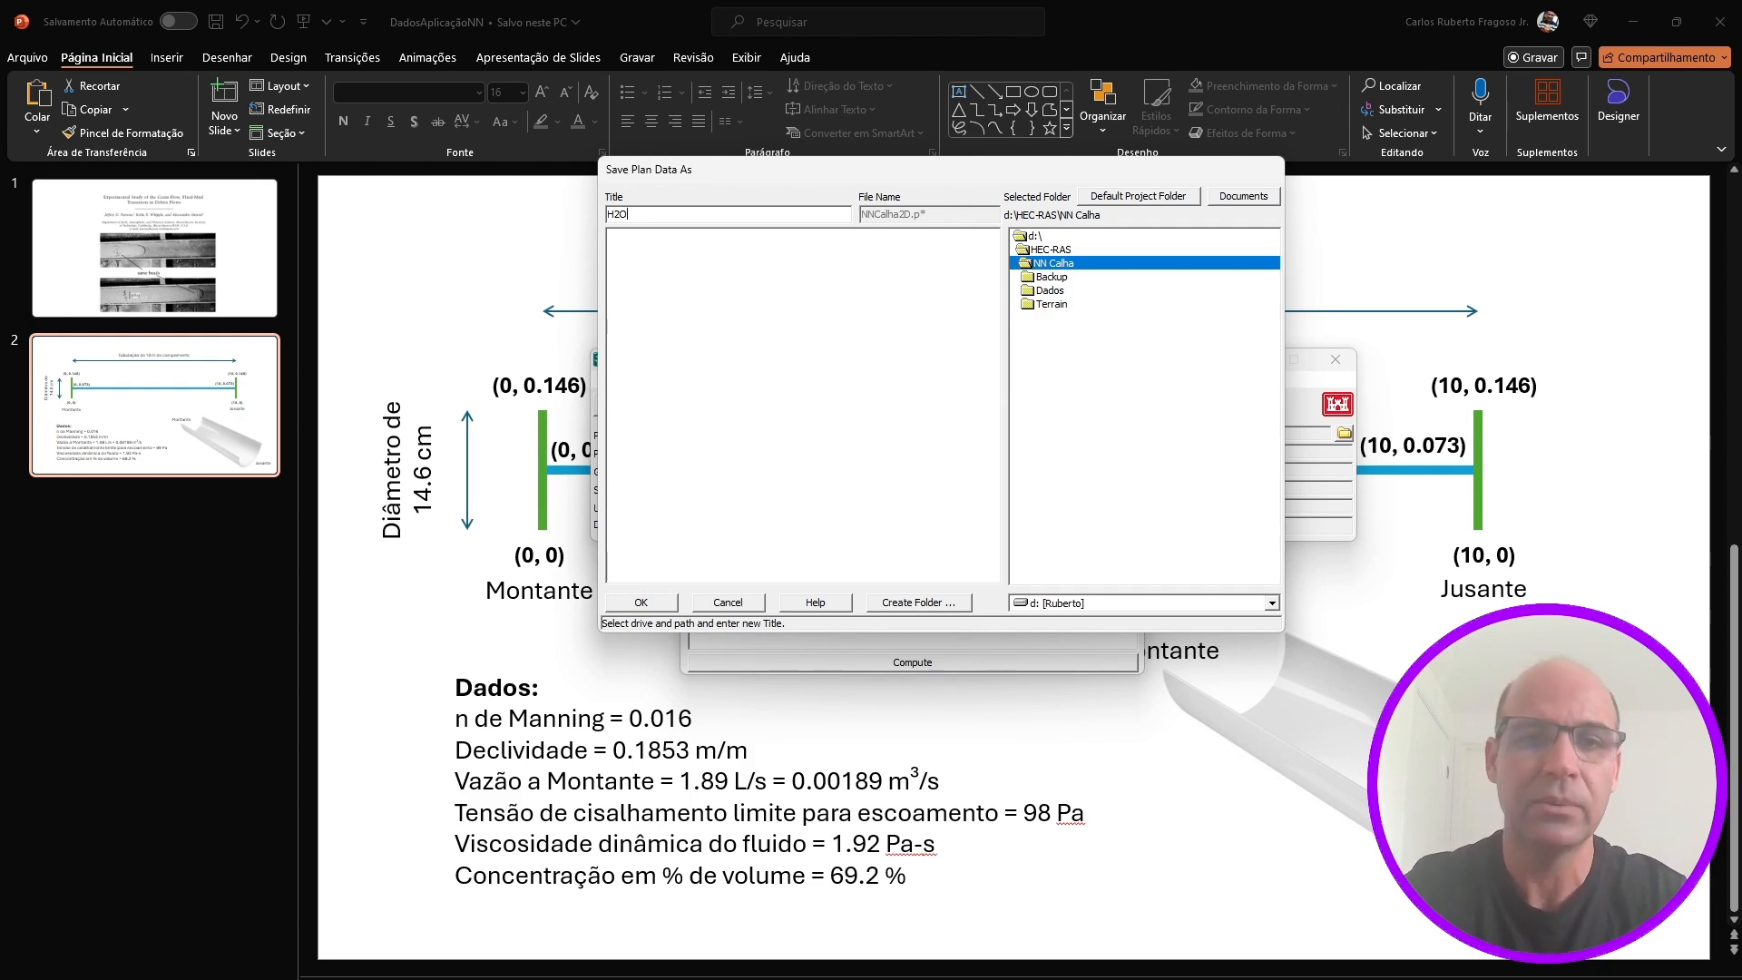
pyautogui.click(641, 602)
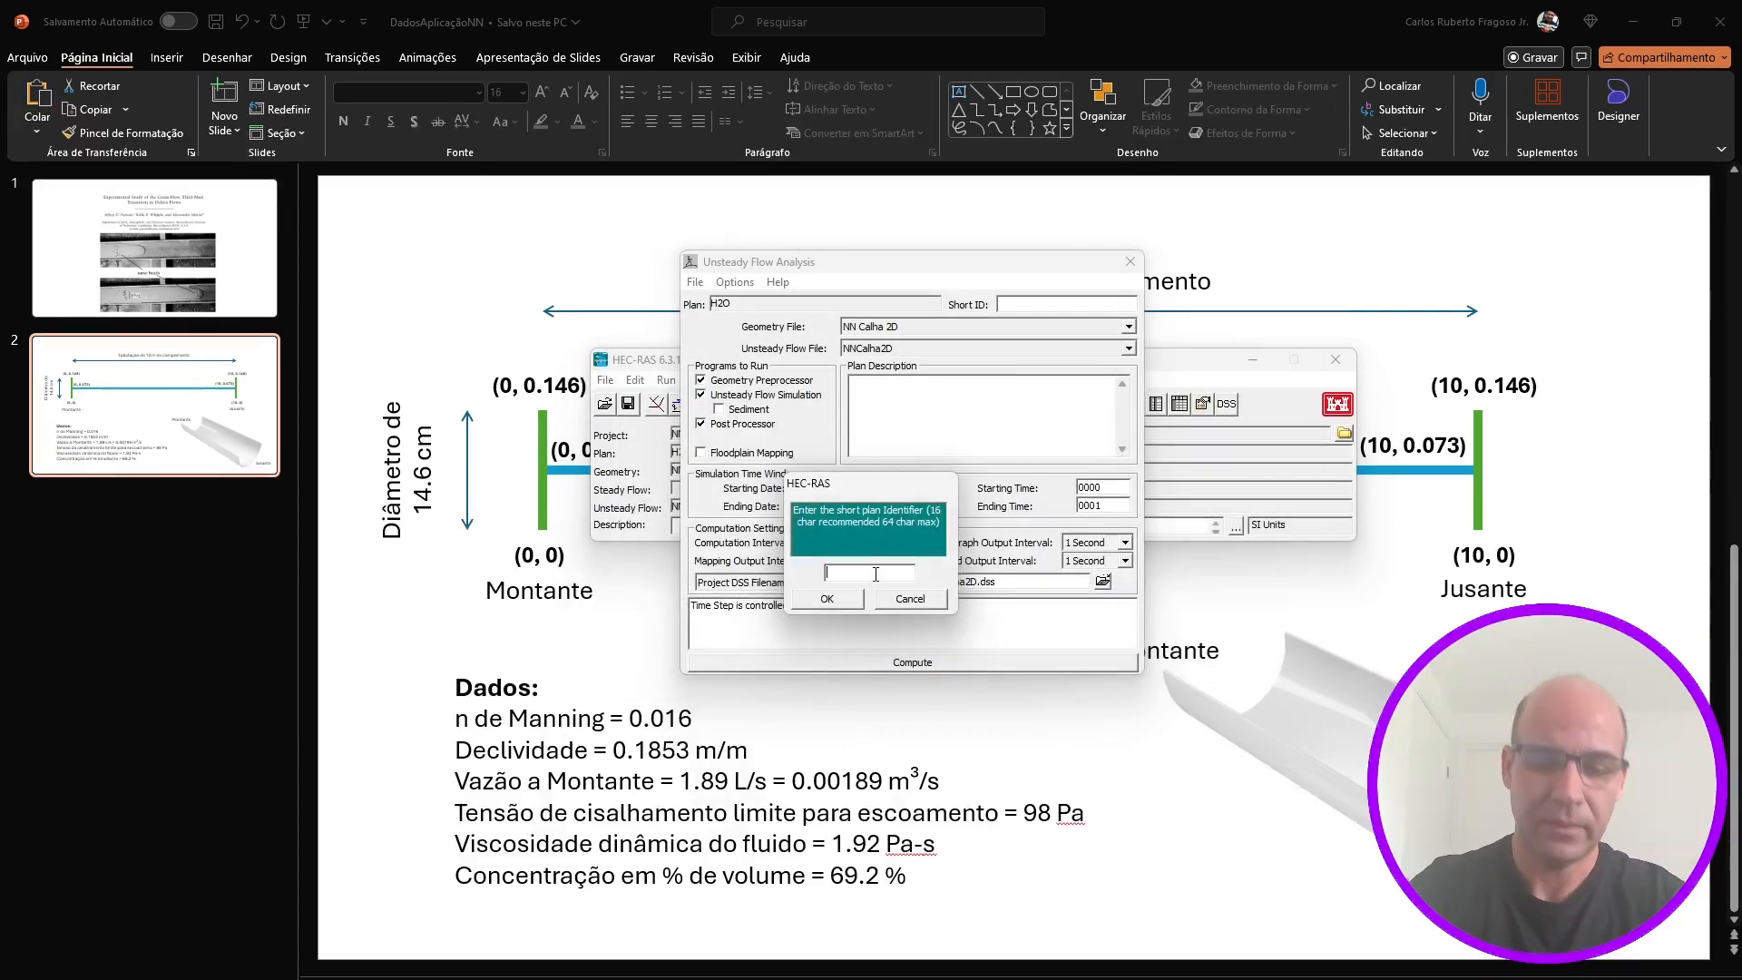
pyautogui.write('H2')
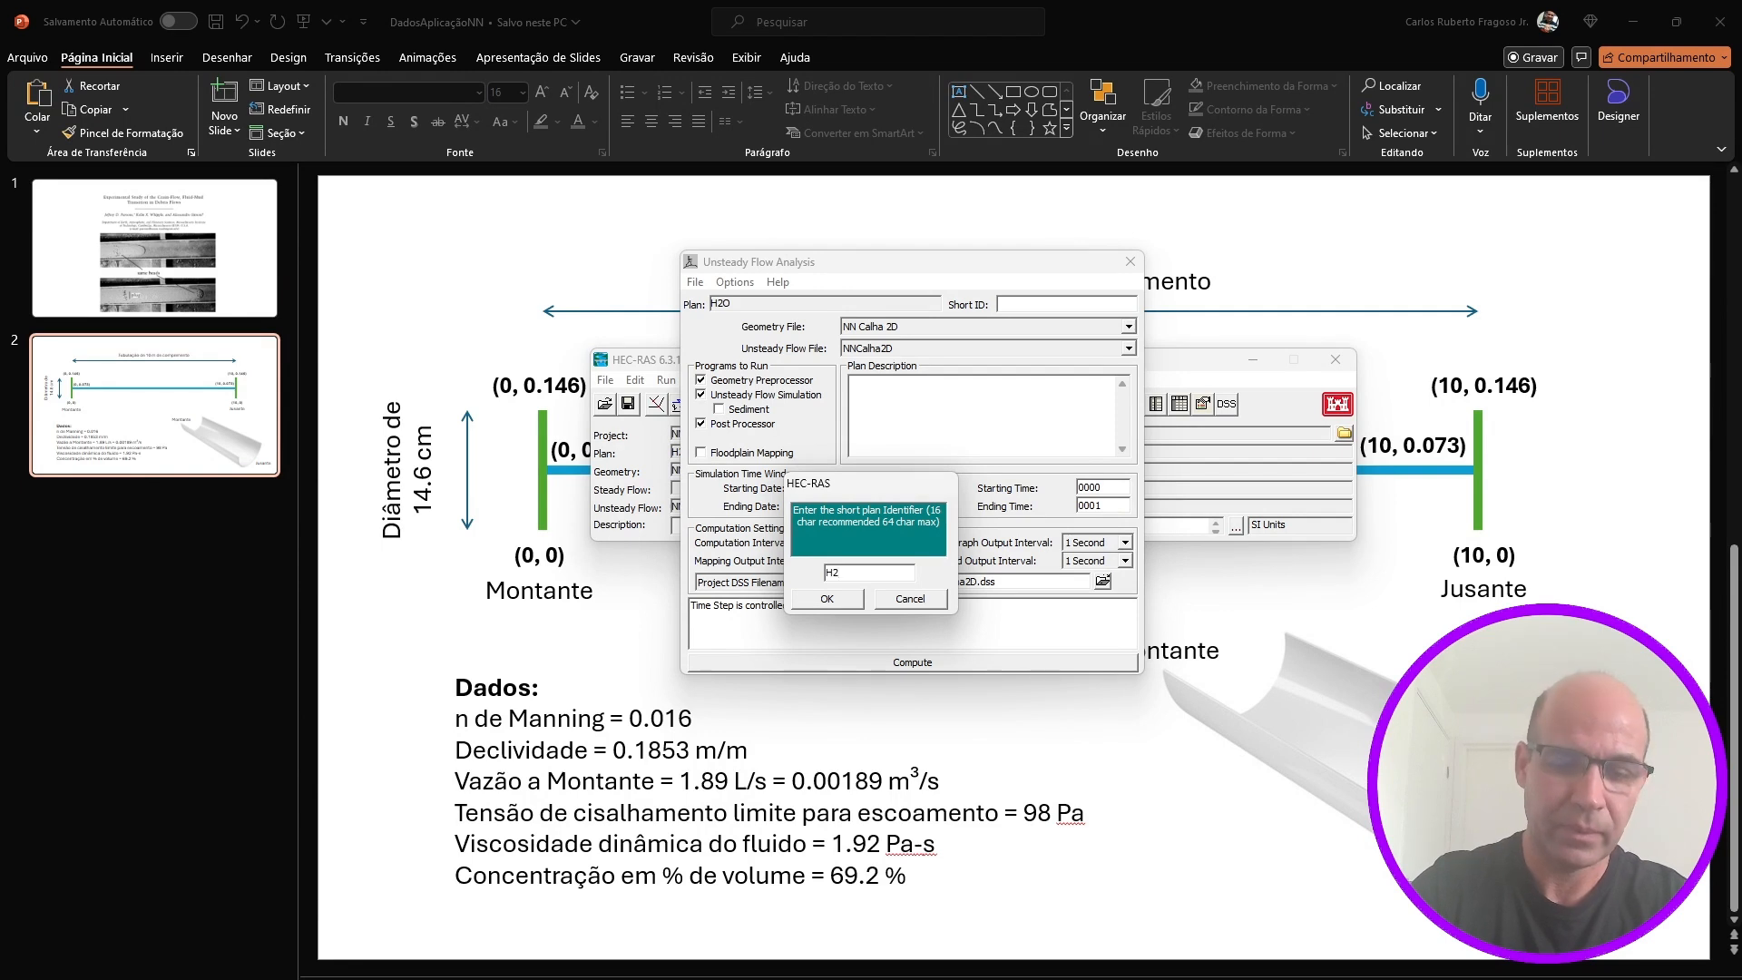
pyautogui.write('O')
pyautogui.click(827, 599)
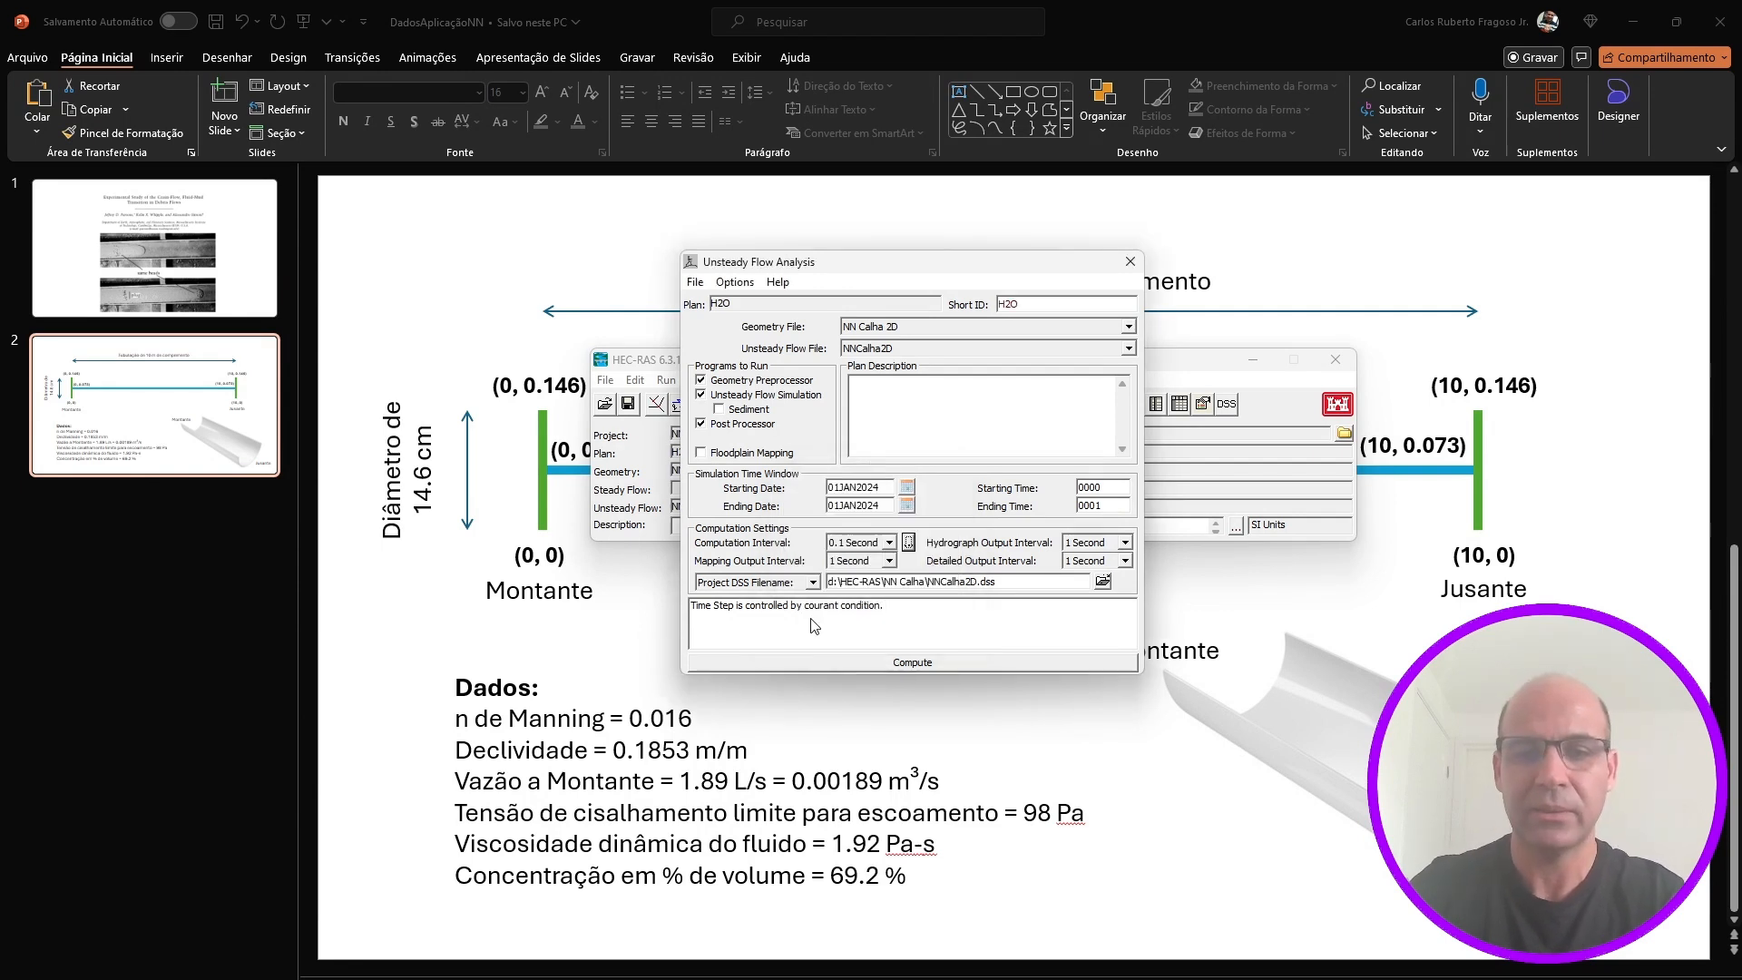
# Compute the H2O unsteady flow plan and close the computation window once the run finishes
pyautogui.click(910, 664)
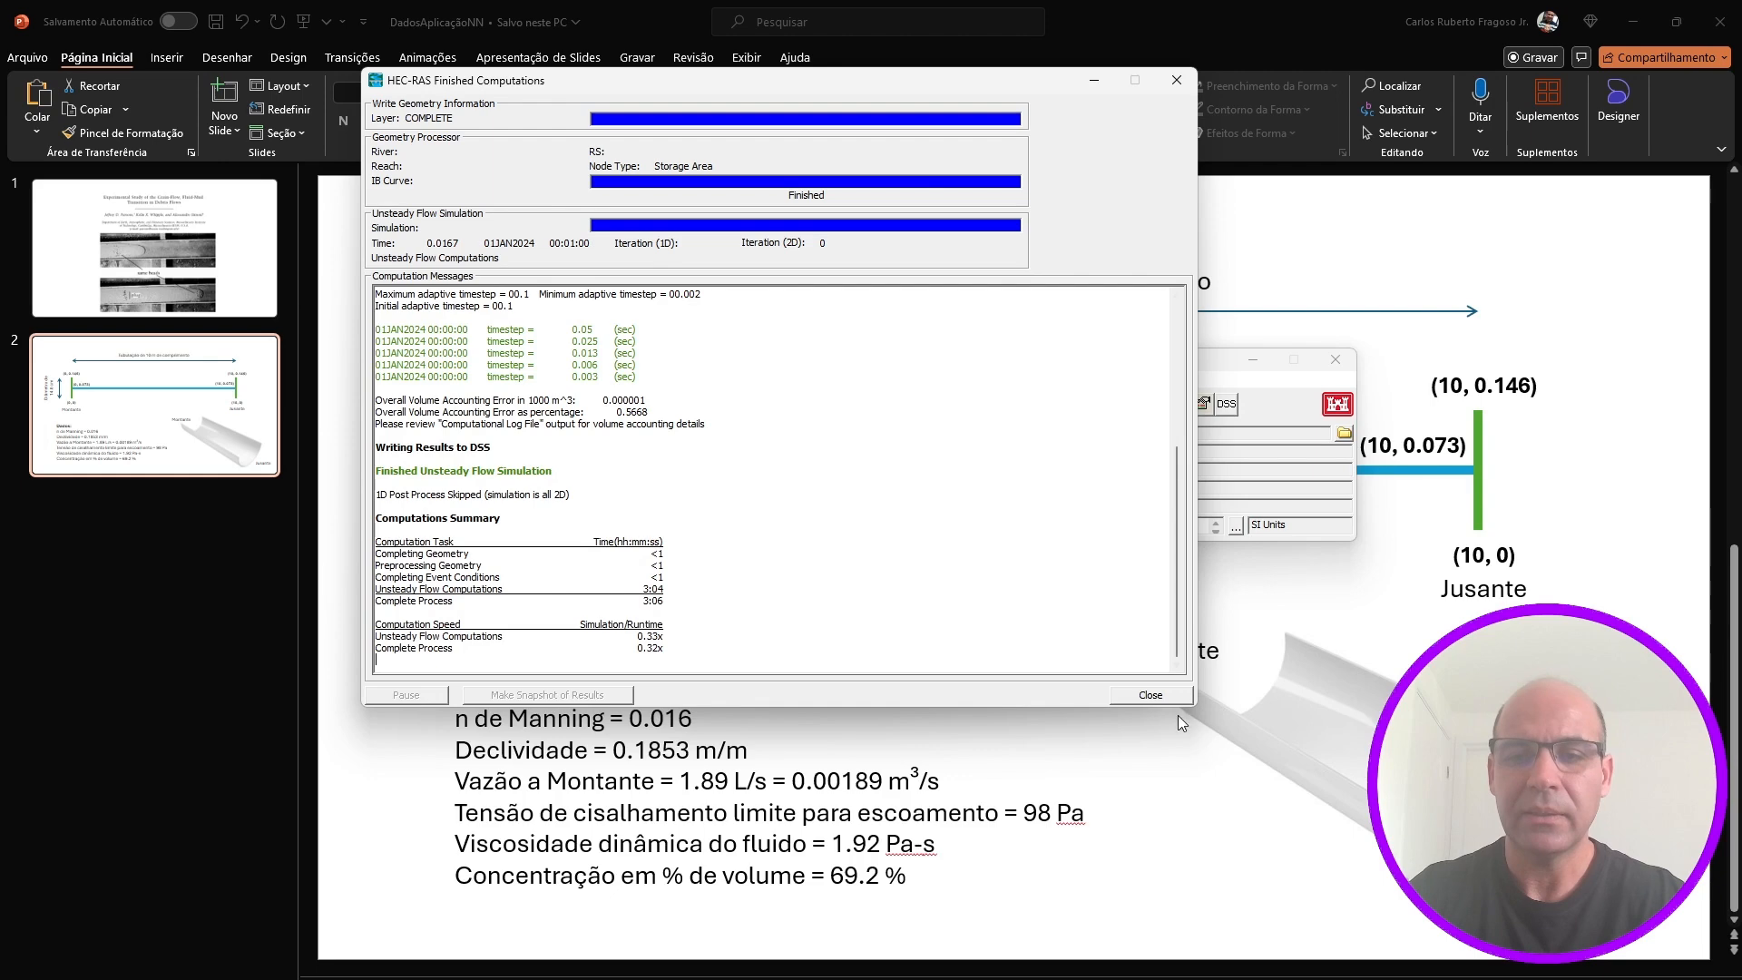
pyautogui.click(1159, 696)
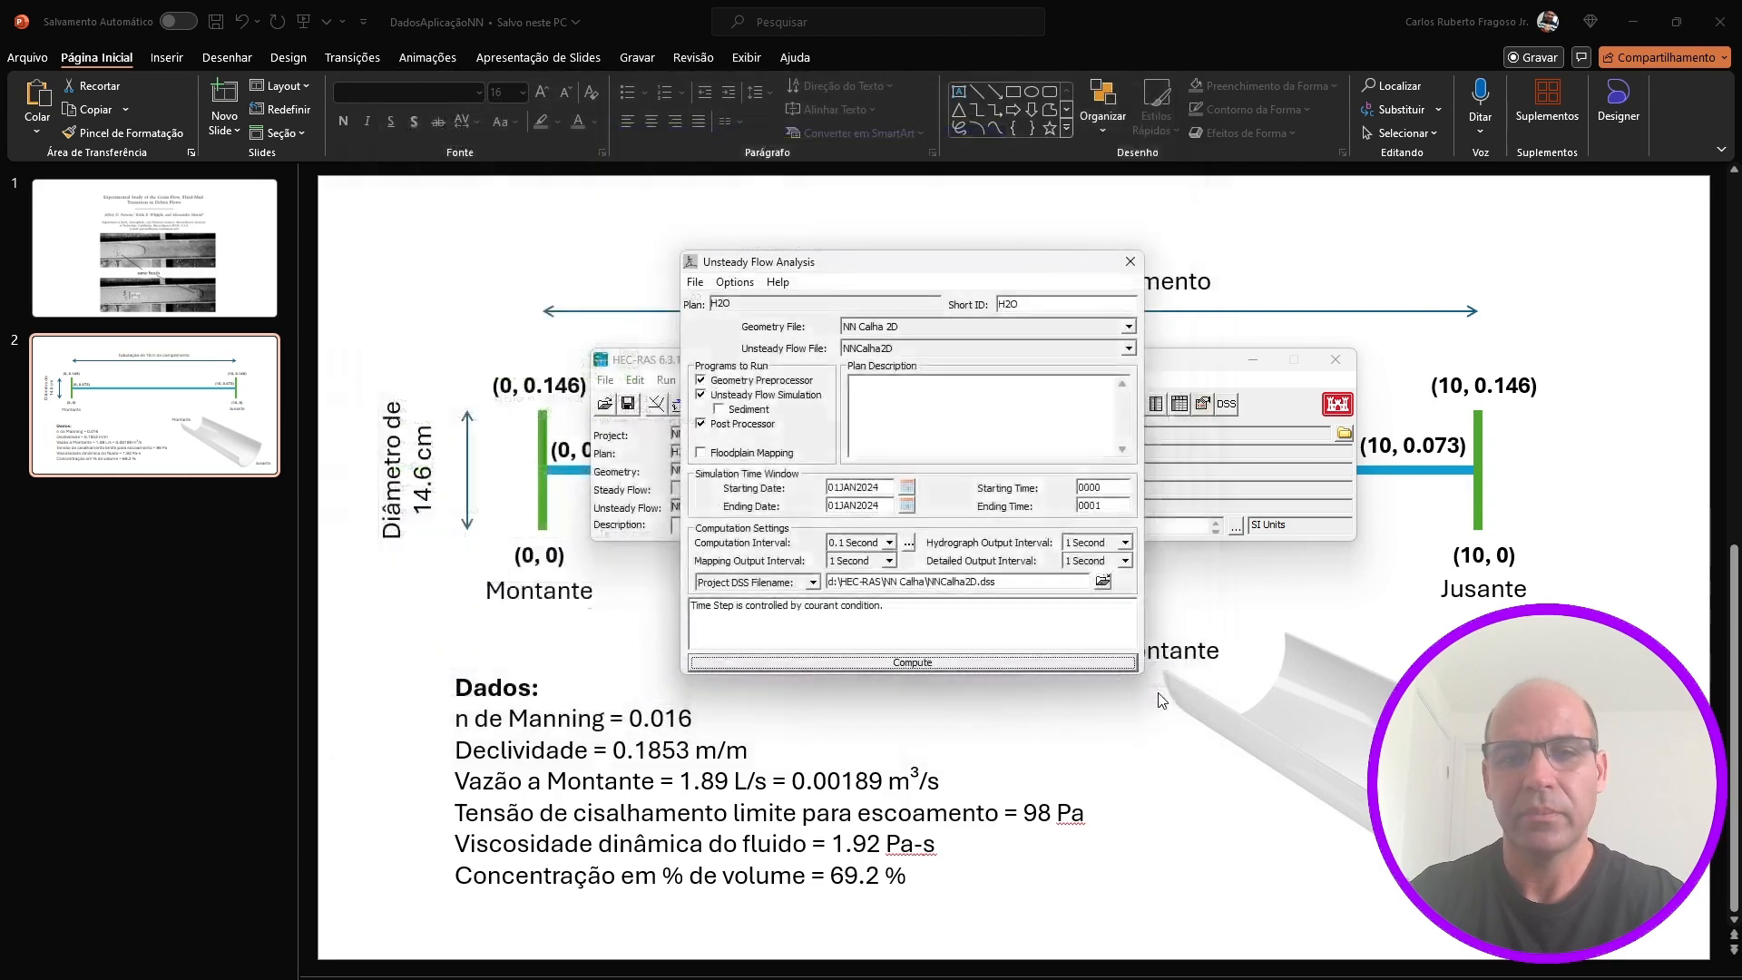